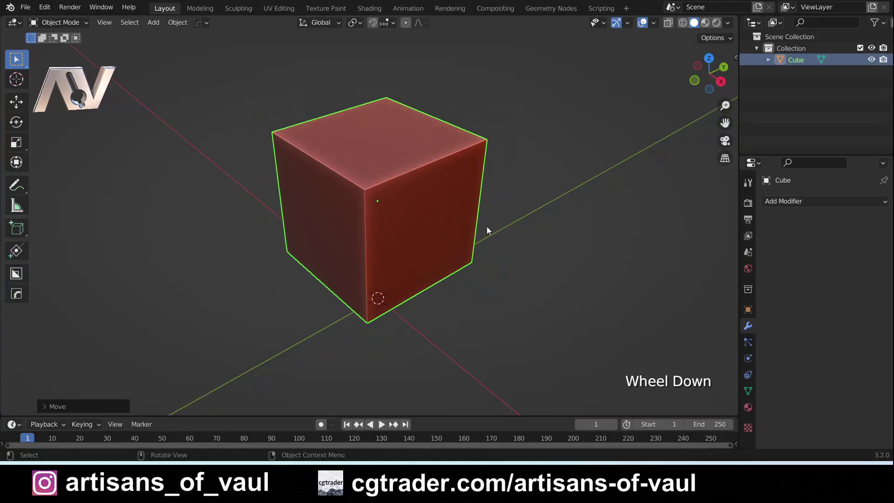
Add a Simple Subdivision Surface modifier at viewport level 3 and apply it to the cube
click(800, 203)
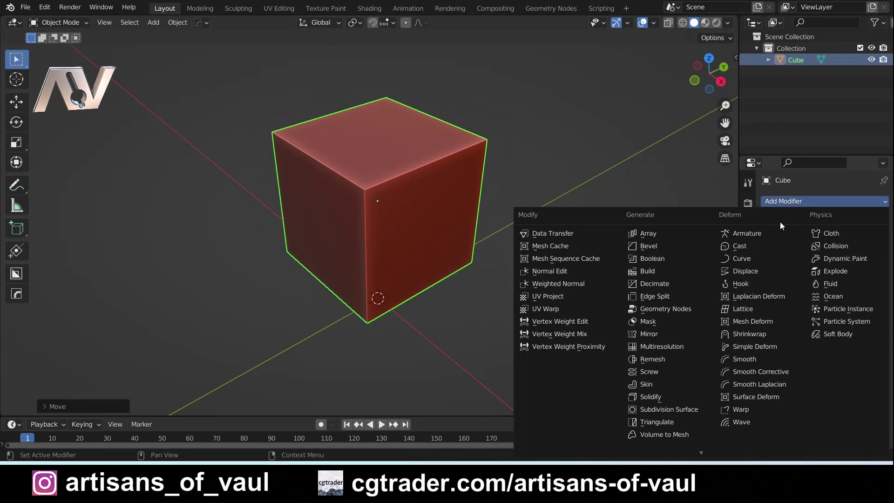
click(669, 409)
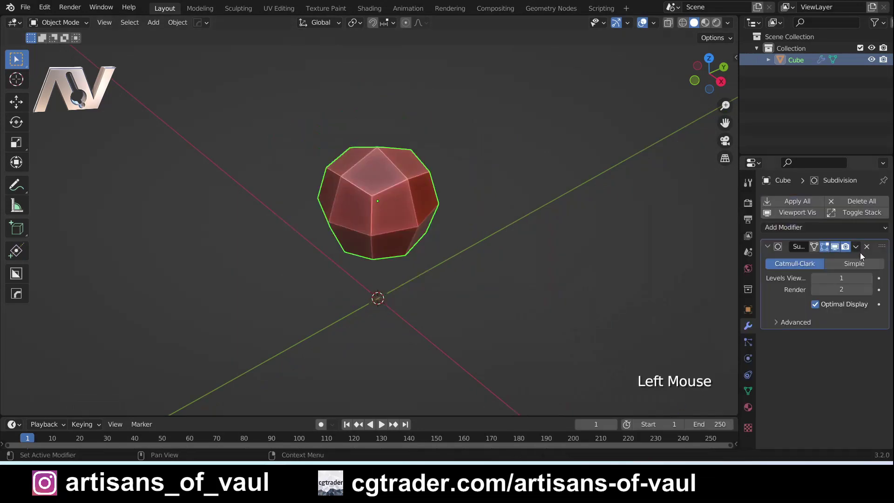
click(853, 263)
click(868, 278)
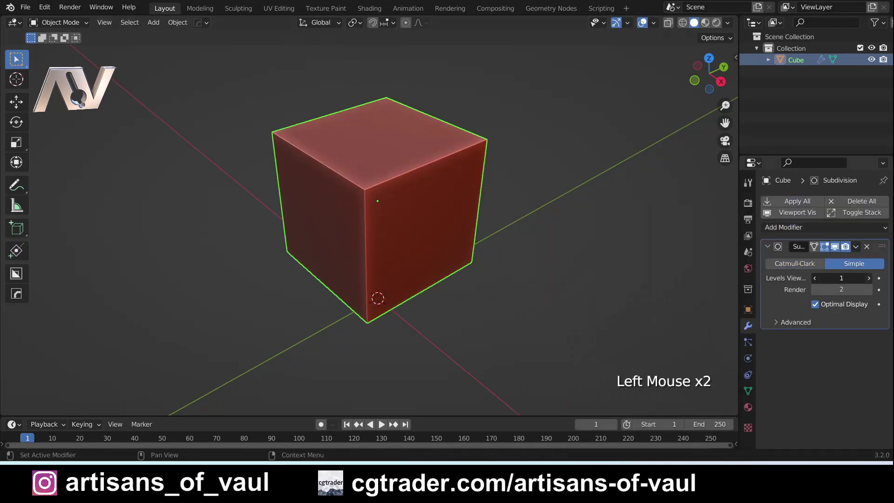
click(869, 278)
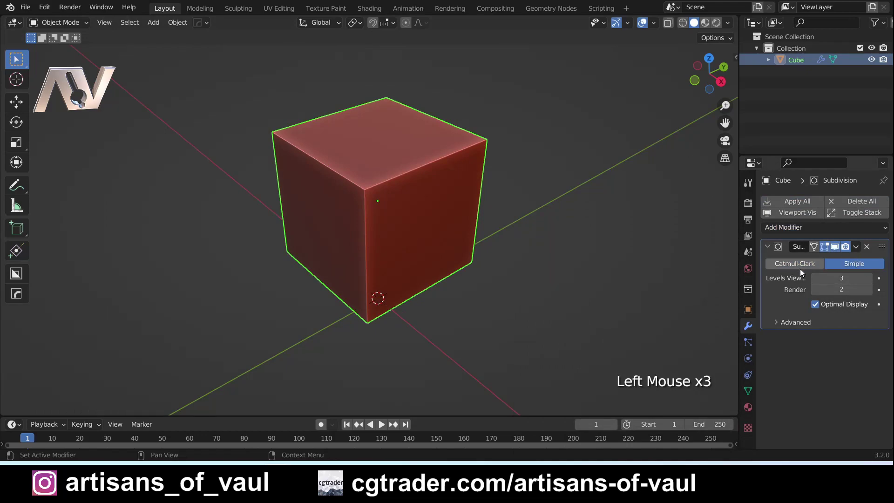
click(801, 201)
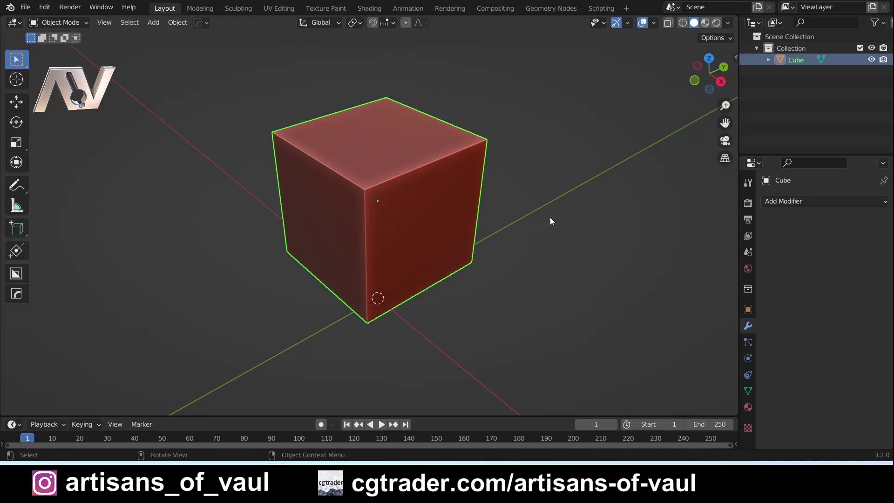
Enter Edit Mode, switch to face select, and select one face on the cube's right side
key(Tab)
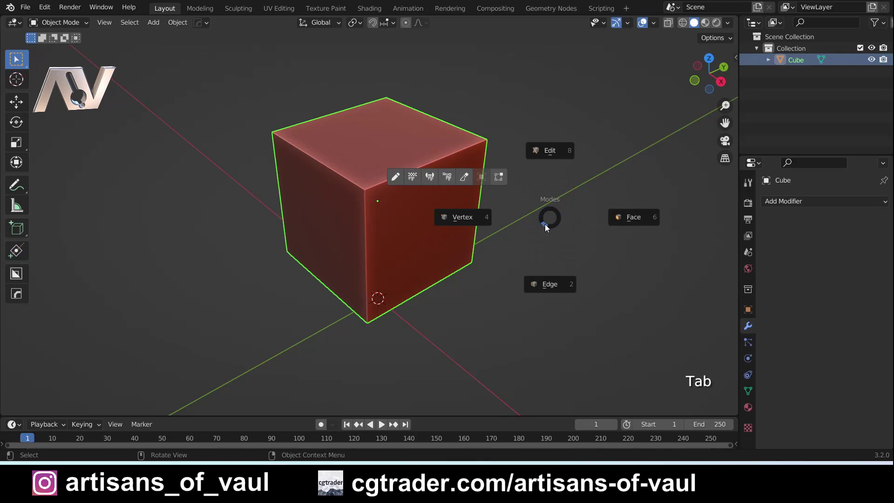
click(441, 221)
key(Tab)
key(Tab)
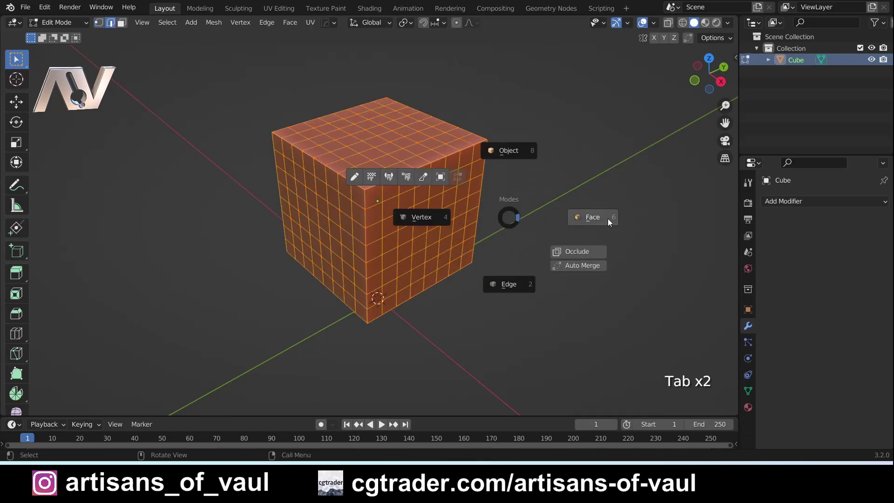
click(605, 218)
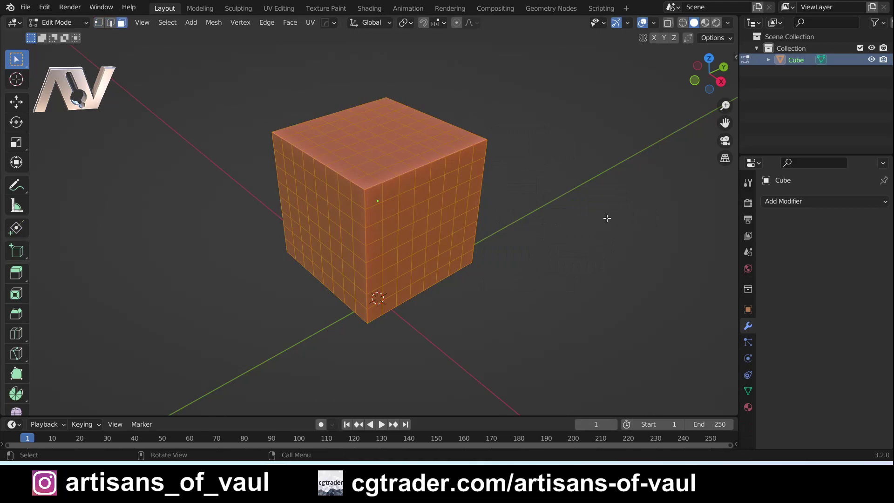
click(419, 226)
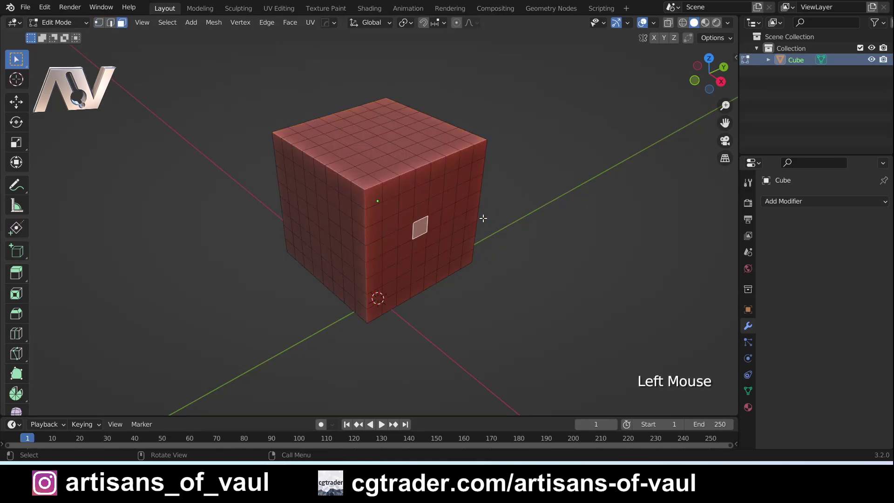
Cycle select modes through the pie menu and header buttons, ending in face select
key(Tab)
click(468, 264)
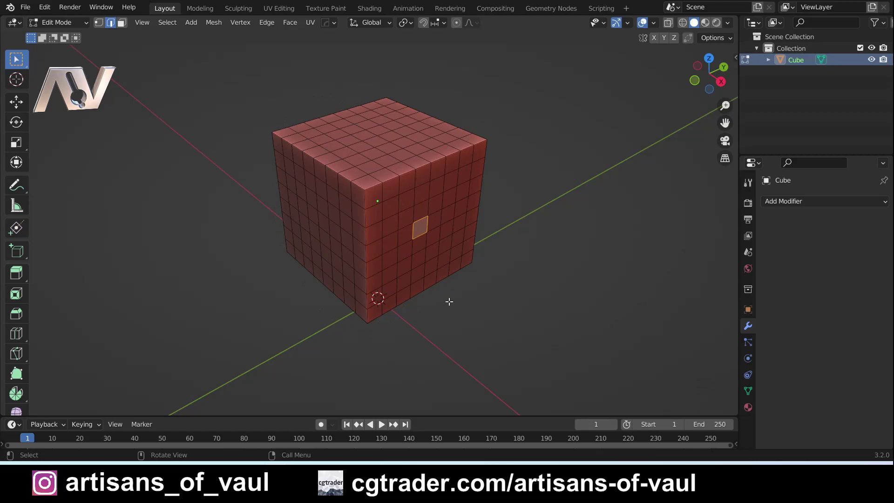
click(99, 23)
click(109, 24)
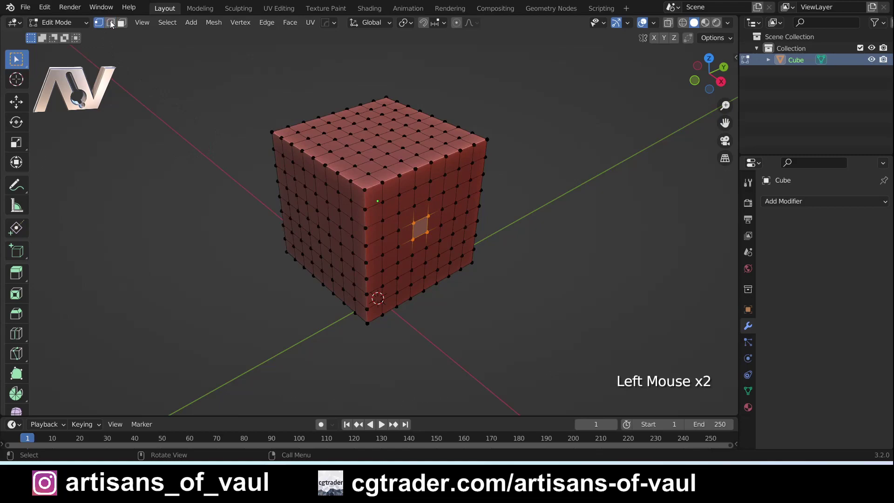
click(112, 24)
click(114, 25)
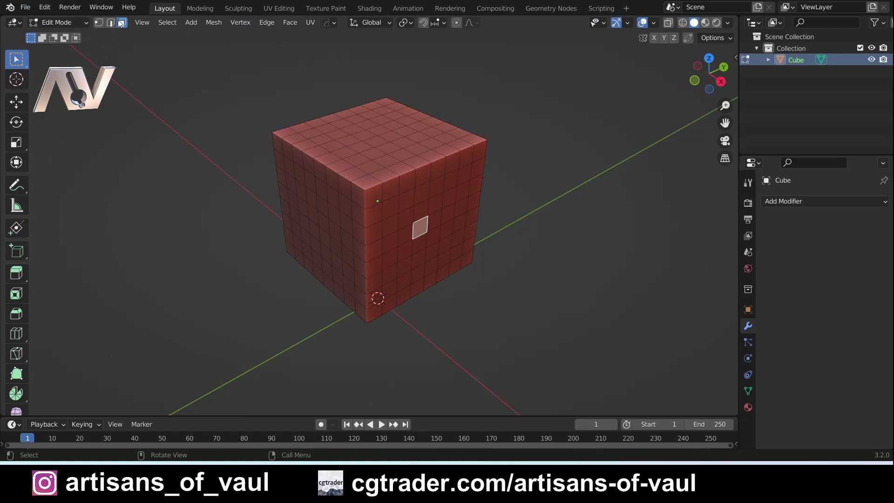
Reselect the original side face, move it outward with G, and view it from the front
scroll(453, 220, up, 2)
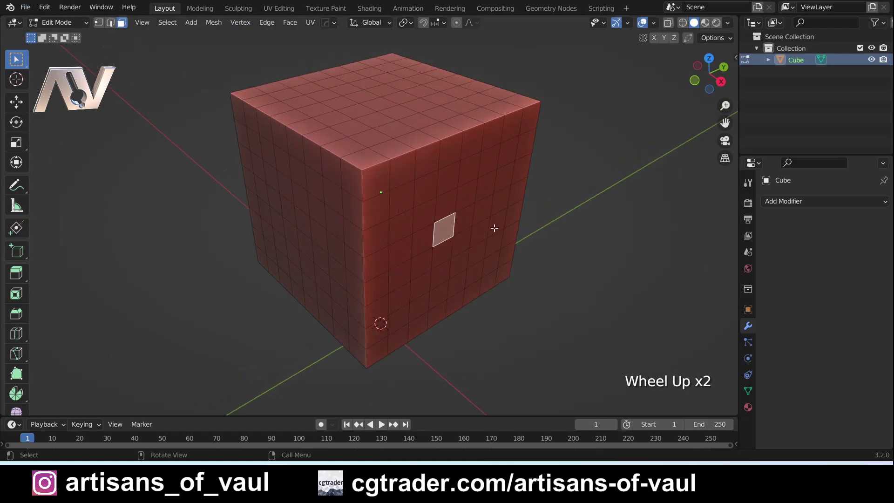
shift+middle_drag(453, 220, 423, 264)
click(424, 265)
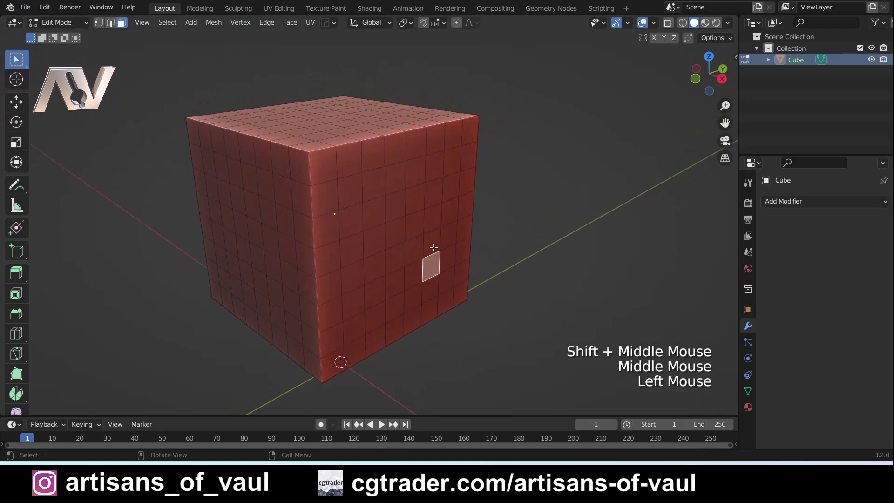
key(Tab)
click(400, 229)
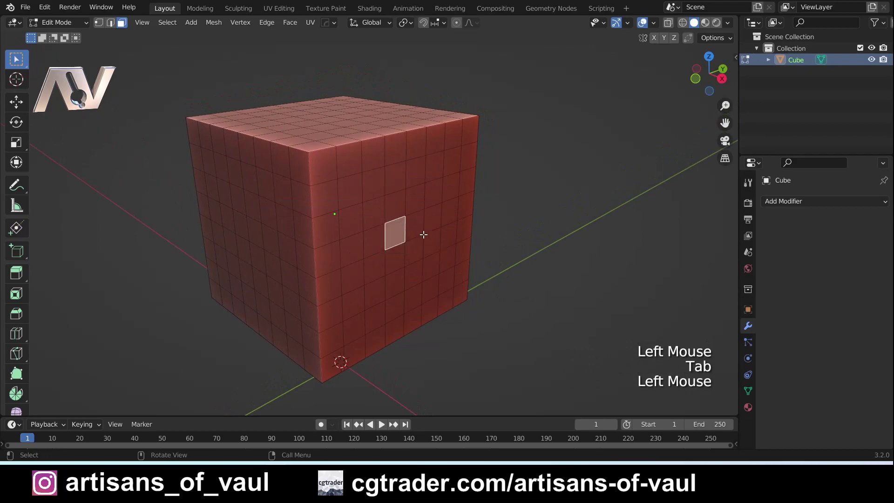
key(g)
click(472, 267)
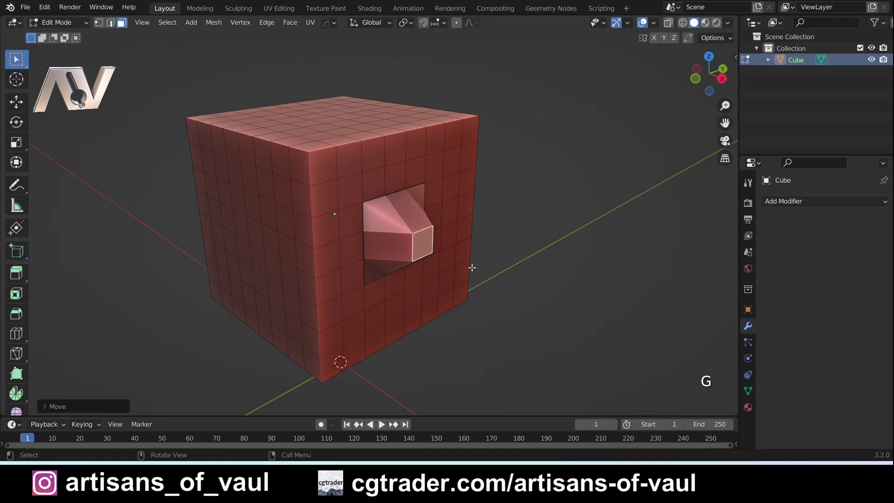
middle_drag(472, 267, 453, 210)
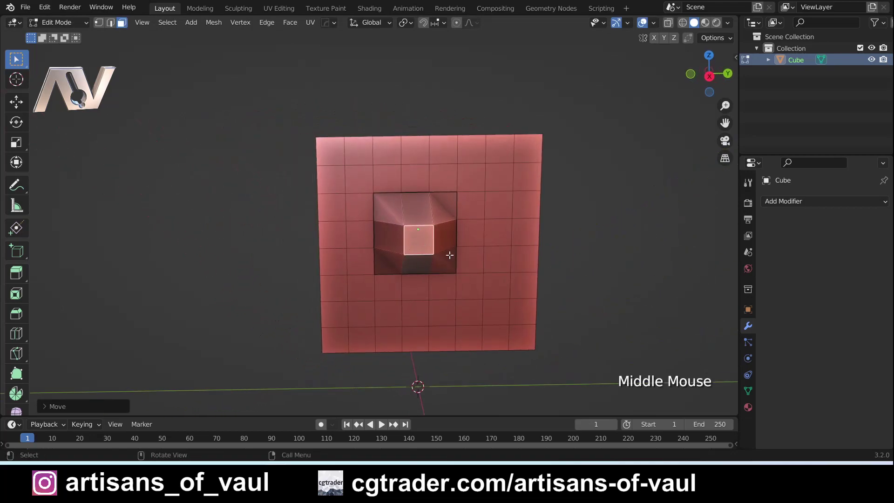
scroll(391, 205, up, 2)
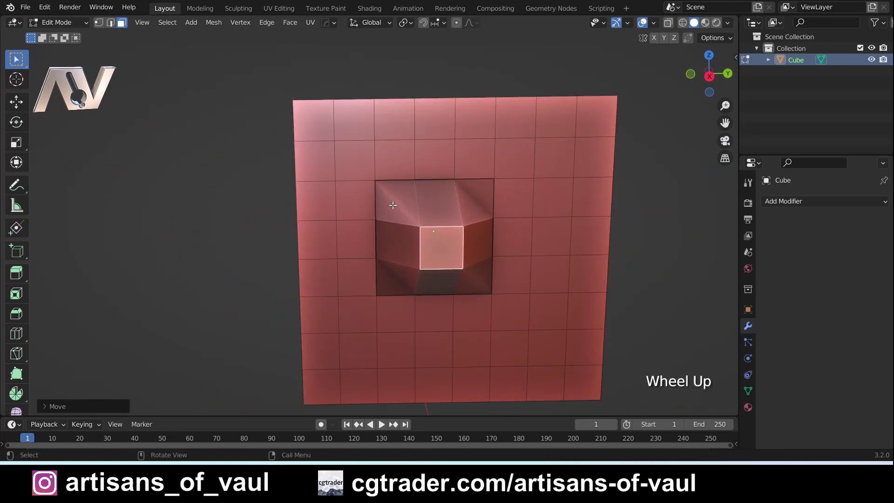
mouse_move(391, 206)
middle_down()
mouse_move(428, 222)
mouse_move(381, 216)
middle_up()
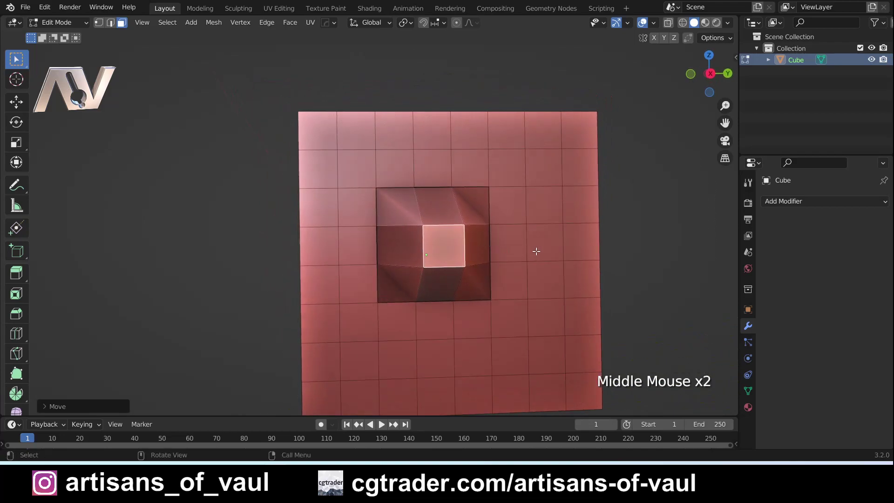
Join three pairs of inner and outer square corner vertices with new edges using J
key(Tab)
click(376, 187)
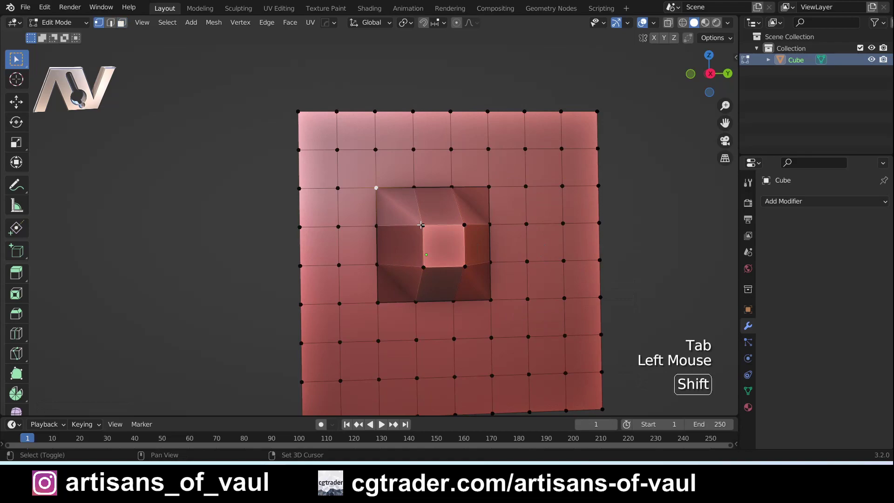
shift+click(422, 226)
key(j)
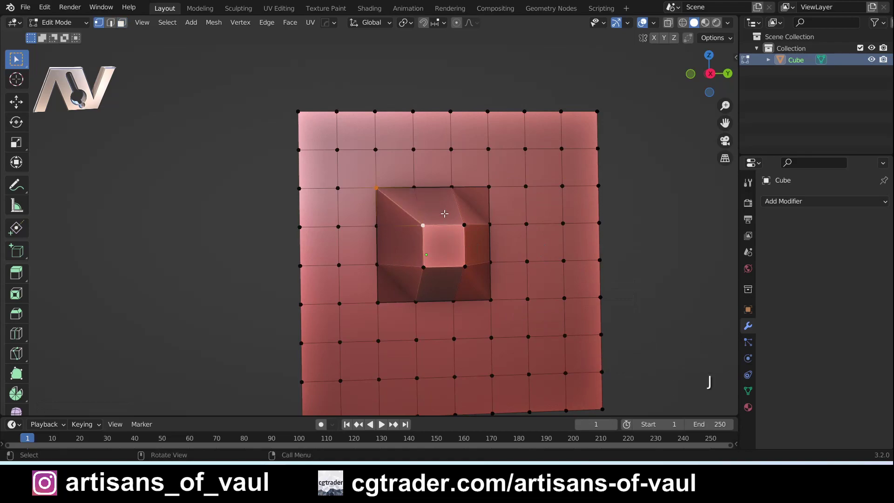
middle_drag(413, 205, 440, 221)
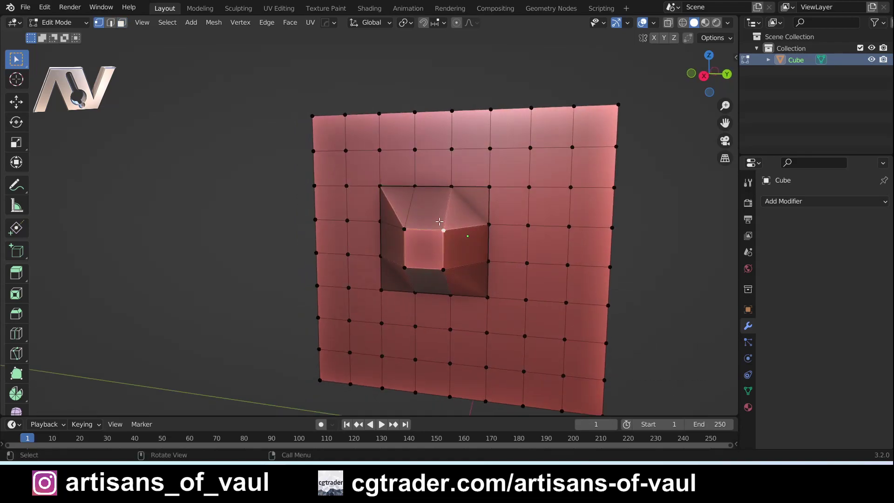
shift+click(490, 188)
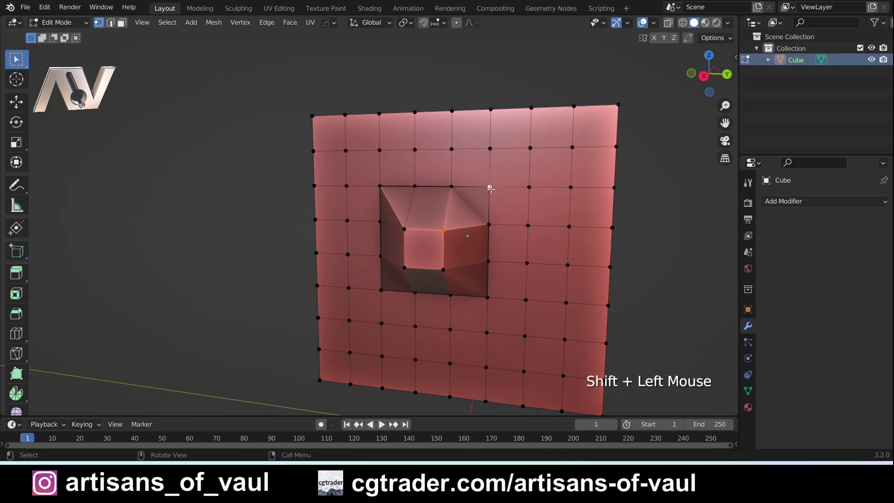
key(j)
click(443, 269)
shift+click(487, 297)
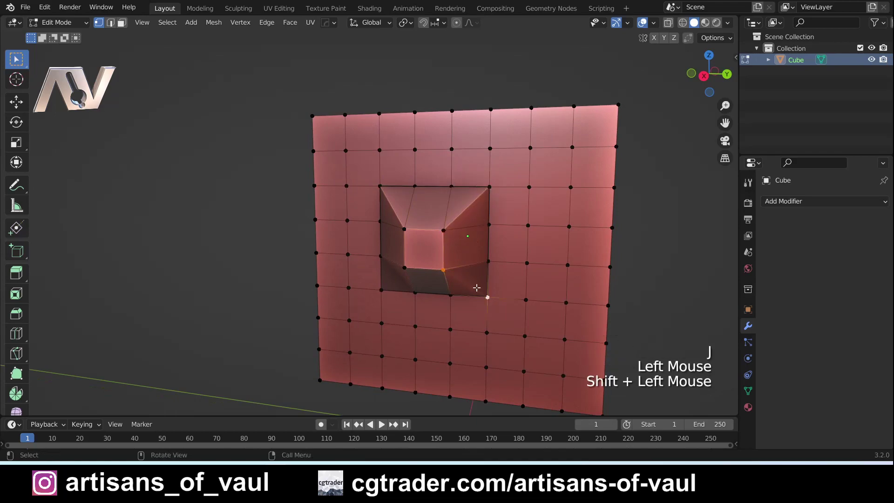
key(j)
middle_drag(423, 278, 395, 287)
Connect the last inset corner pair, redoing it with a better vertex pair, then switch to face select
click(402, 258)
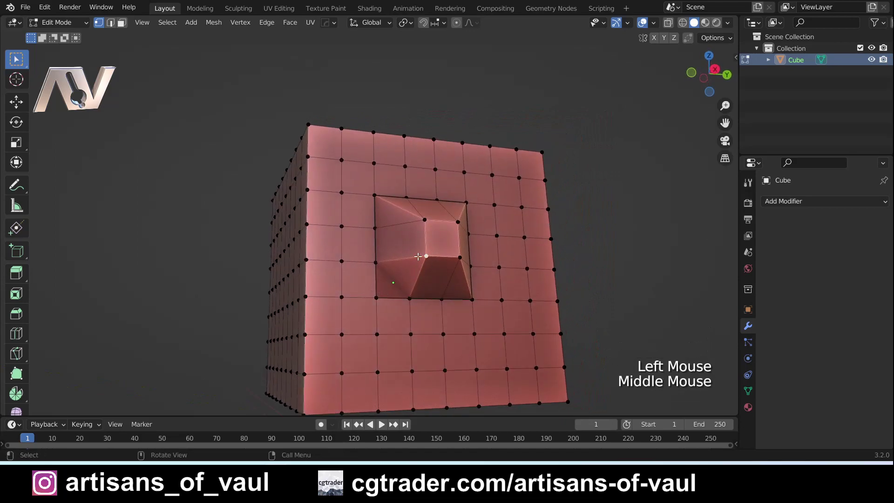
click(408, 298)
shift+click(375, 262)
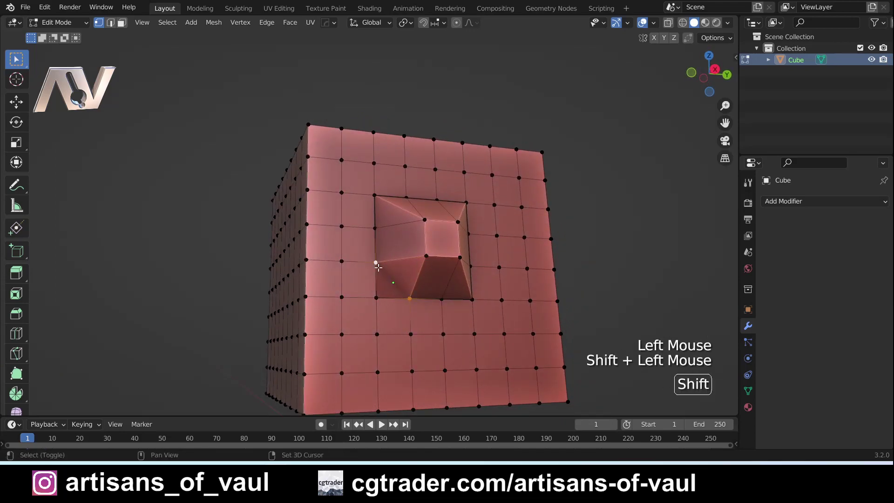
key(j)
middle_drag(423, 306, 393, 288)
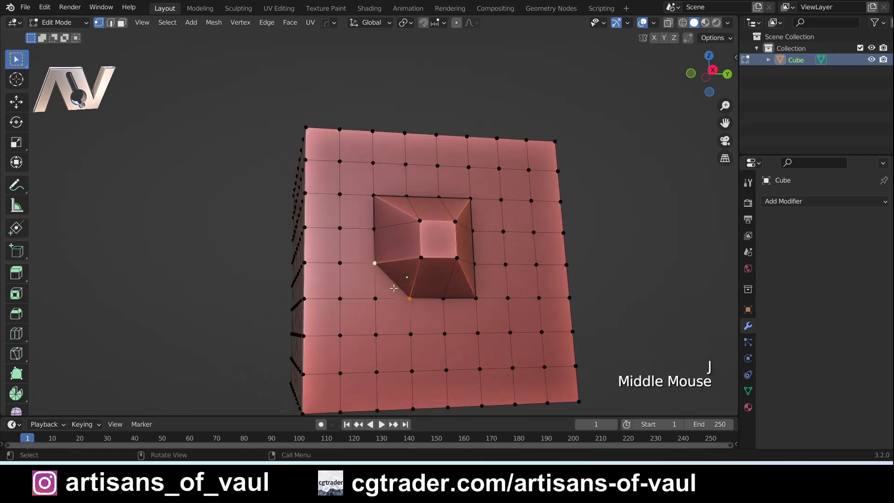
key(ctrl+z)
click(375, 299)
shift+click(421, 257)
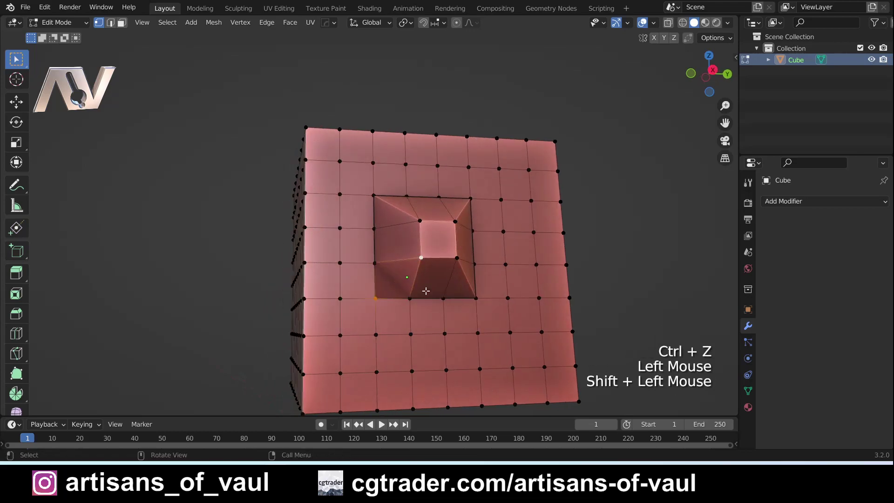
key(j)
middle_drag(382, 272, 485, 278)
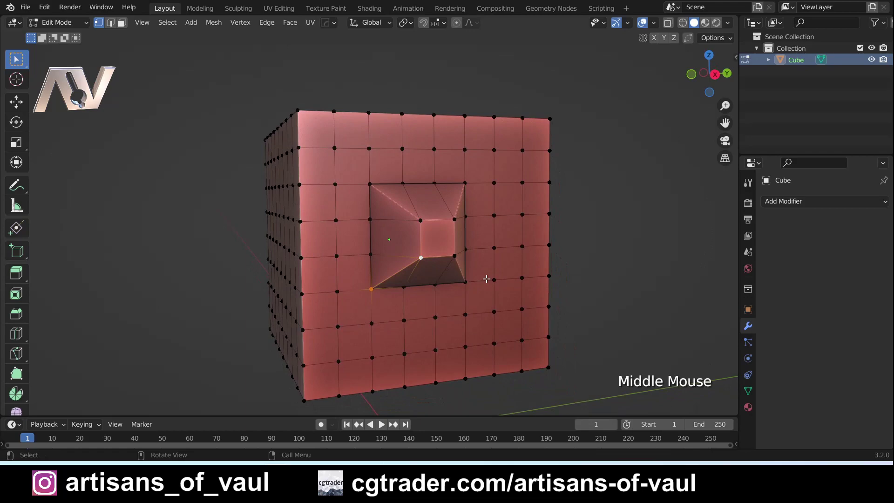
key(Tab)
click(411, 305)
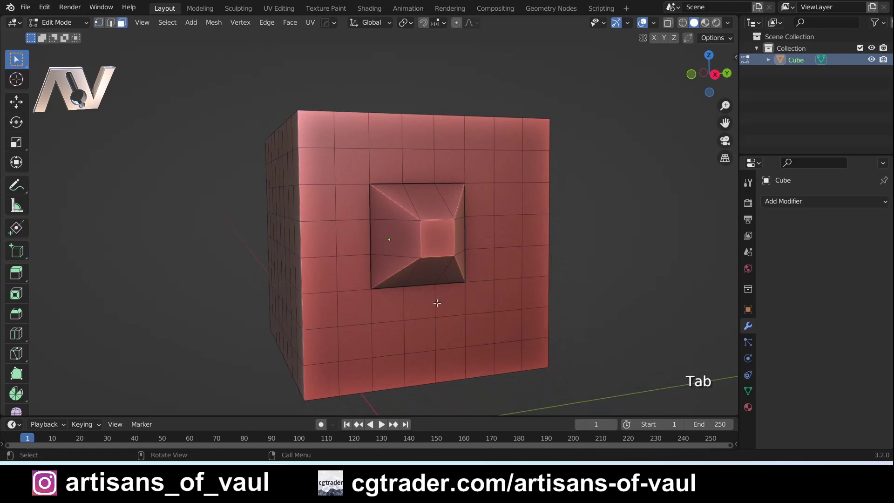
Enable combined vertex and face selection in the header
middle_drag(437, 304, 308, 232)
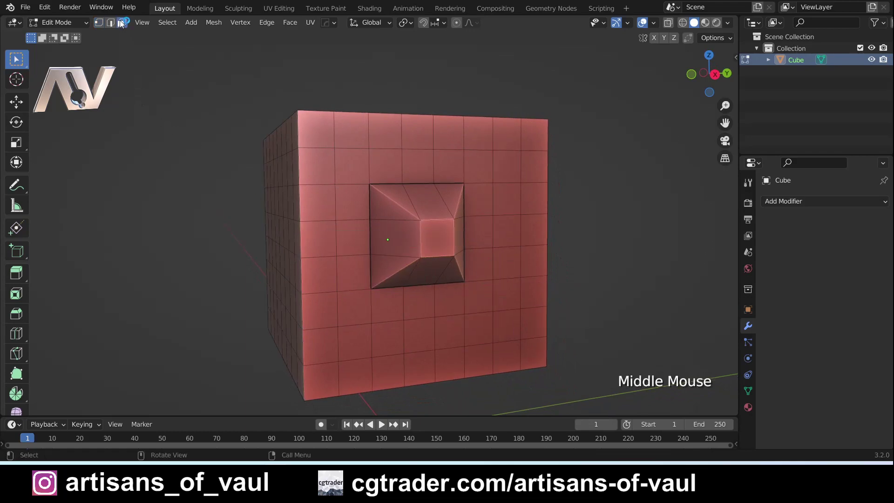
click(119, 26)
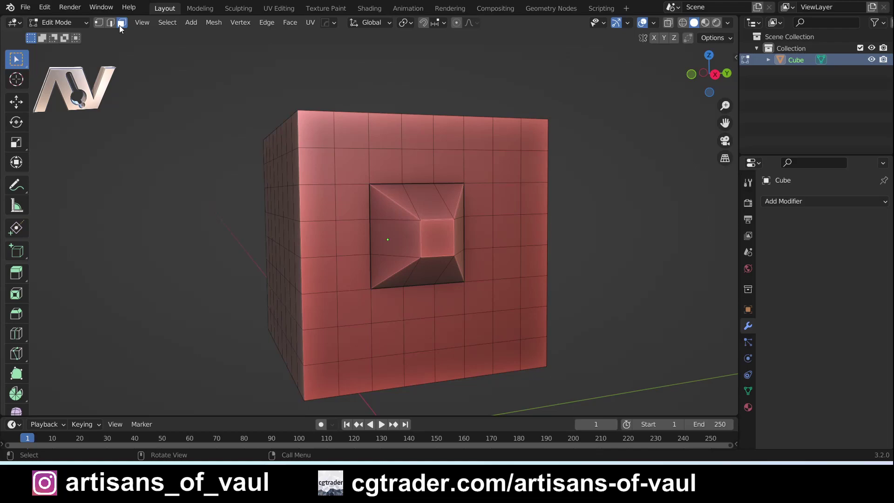
key(shift)
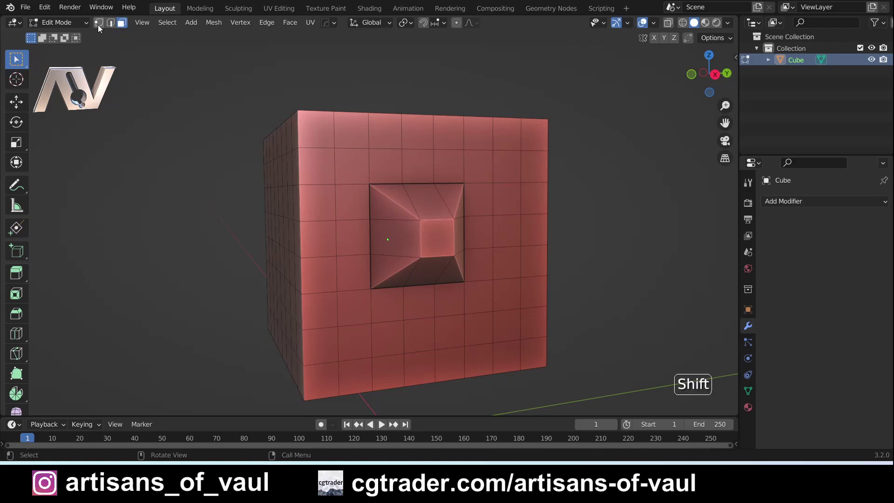
shift+click(98, 24)
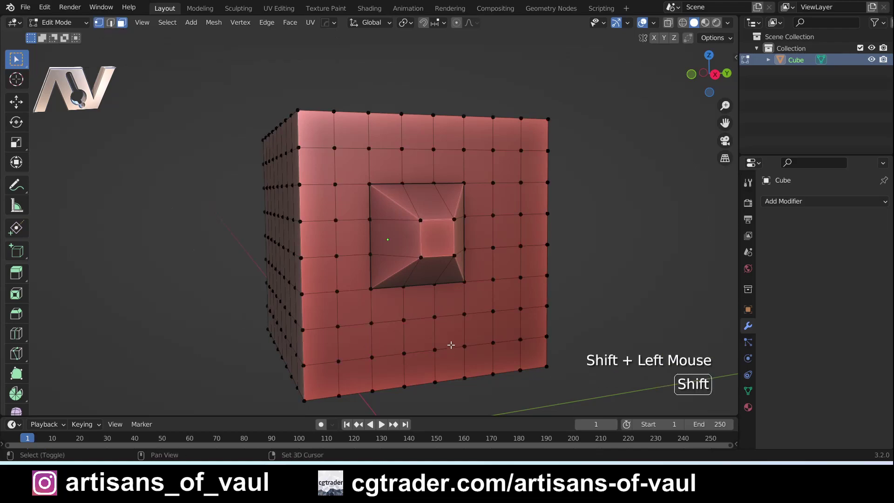
Select the lower-right front face and pull it outward with G
shift+middle_drag(451, 343, 349, 303)
click(411, 289)
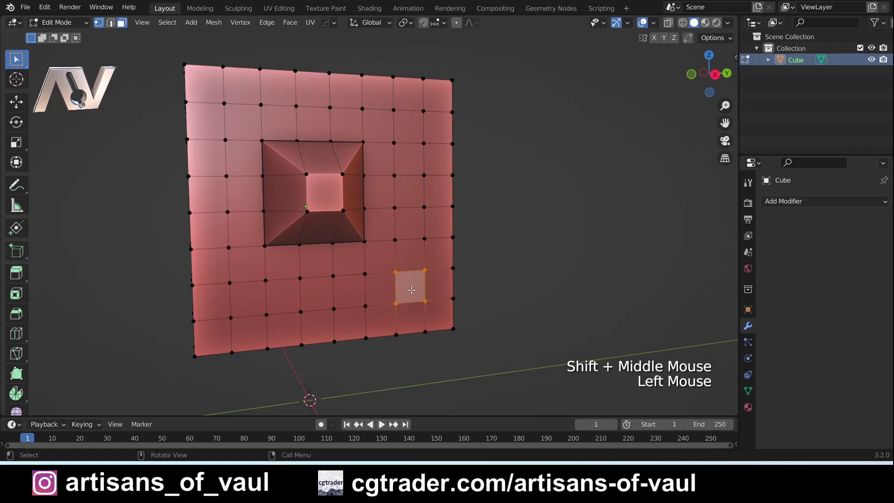
click(396, 208)
click(412, 287)
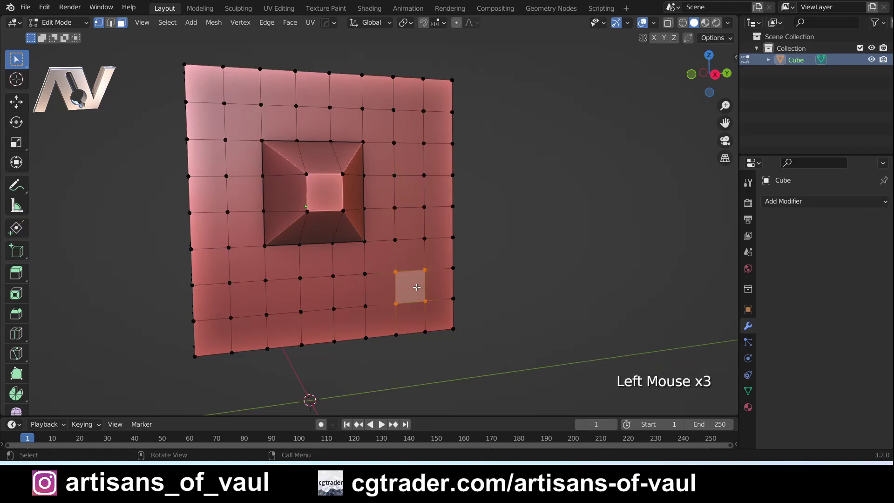
shift+click(422, 208)
double_click(411, 298)
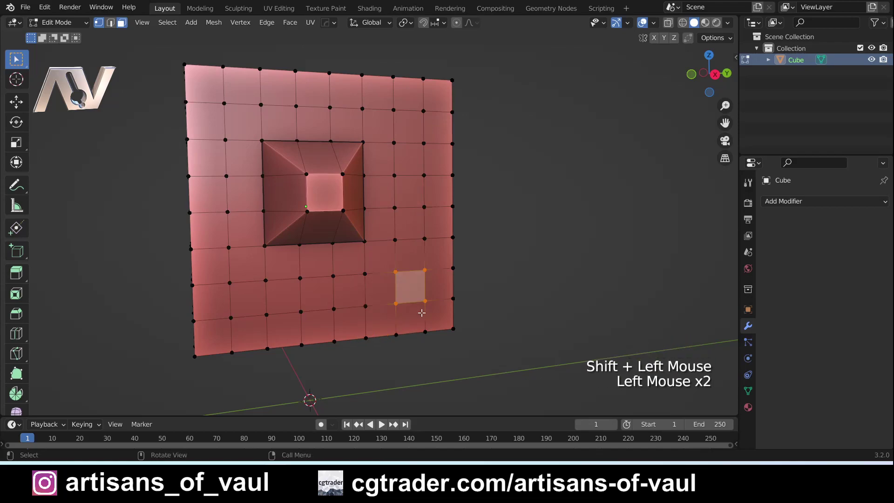
middle_drag(412, 305, 425, 312)
key(g)
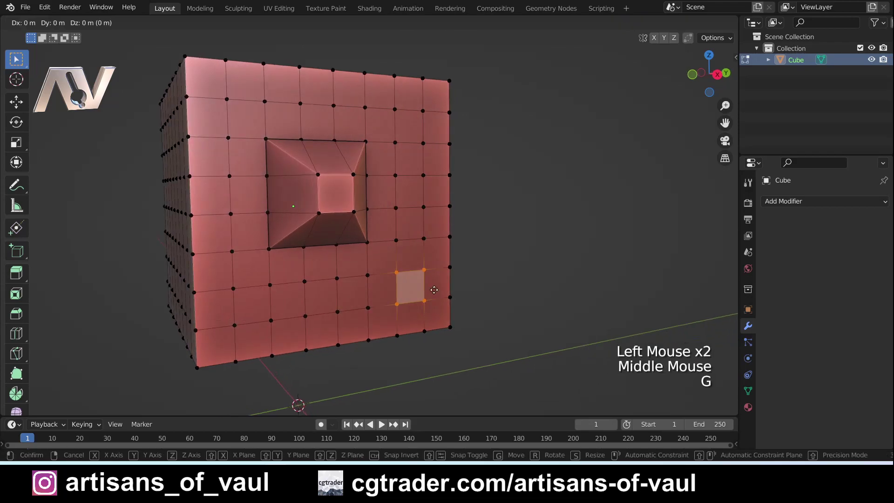
click(421, 298)
Join the moved face's top and right corners to neighbouring vertices with new edges
middle_drag(421, 298, 398, 274)
click(375, 240)
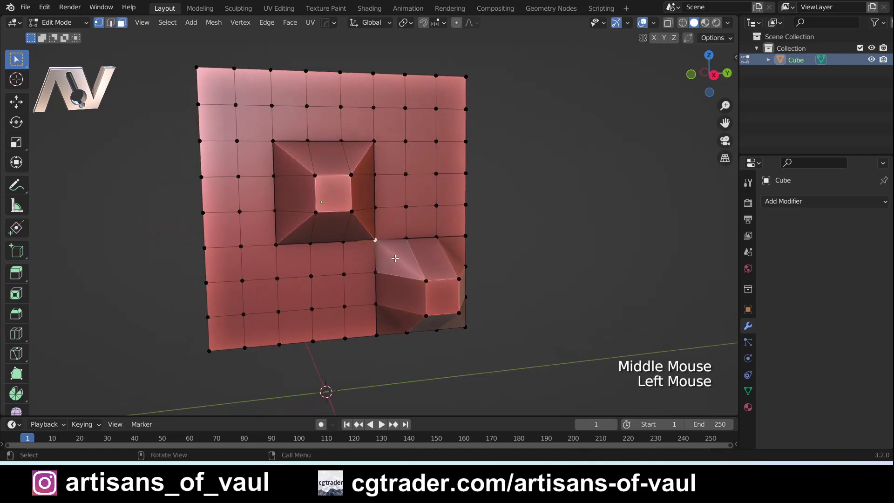
shift+click(427, 281)
key(j)
click(459, 278)
shift+click(465, 235)
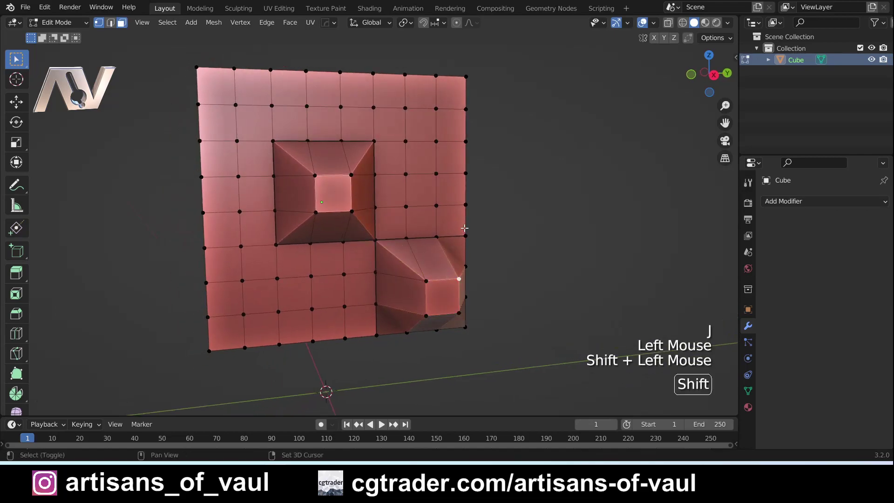
key(j)
Connect the moved face's bottom corners to nearby vertices with new edges
click(406, 332)
click(426, 315)
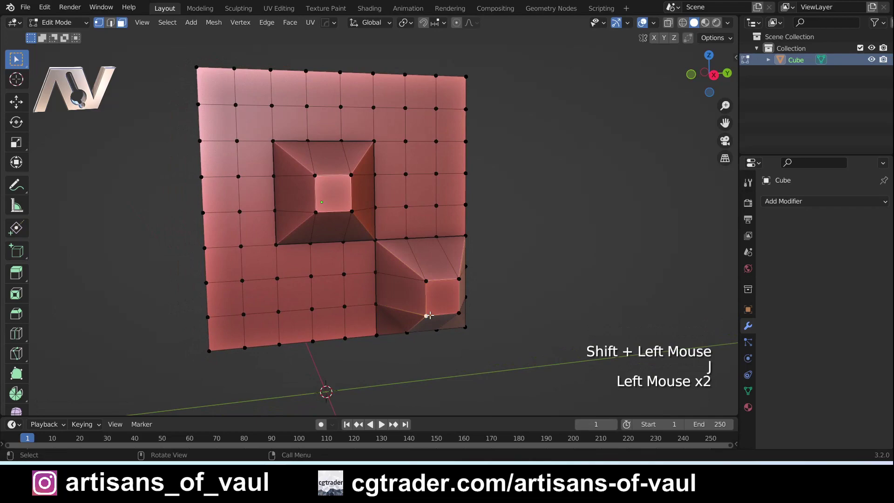
shift+click(376, 334)
middle_drag(399, 336, 487, 334)
key(j)
click(484, 340)
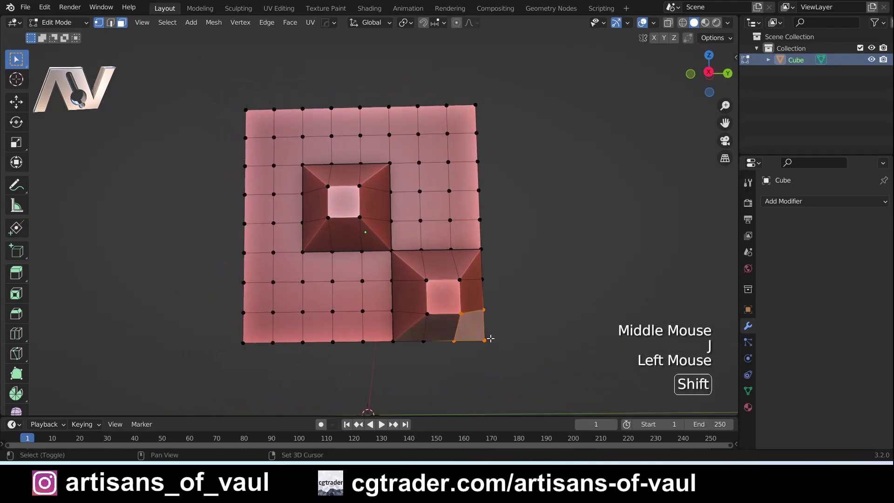
click(484, 340)
shift+click(461, 313)
key(j)
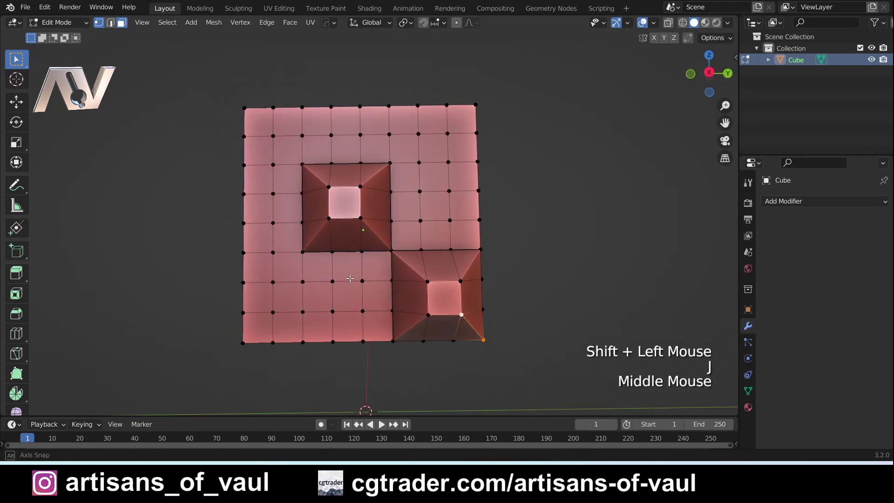
middle_drag(464, 319, 369, 296)
shift+middle_drag(295, 233, 320, 265)
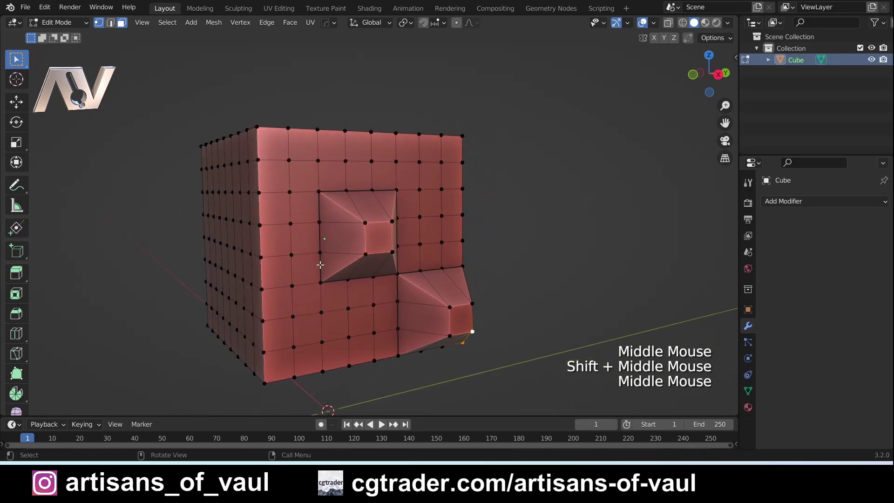
Undo back to the plain grid, enable vertex plus edge select, and select an edge and a separate vertex
key(ctrl+z)
key(ctrl+z)
key(ctrl+z)
key(ctrl+z)
key(ctrl+z)
key(ctrl+z)
key(ctrl+z)
key(ctrl+z)
key(ctrl+z)
key(ctrl+z)
key(ctrl+z)
key(ctrl+z)
key(ctrl+z)
key(ctrl+z)
key(ctrl+z)
key(ctrl+z)
key(ctrl+z)
key(ctrl+z)
key(ctrl+z)
key(ctrl+z)
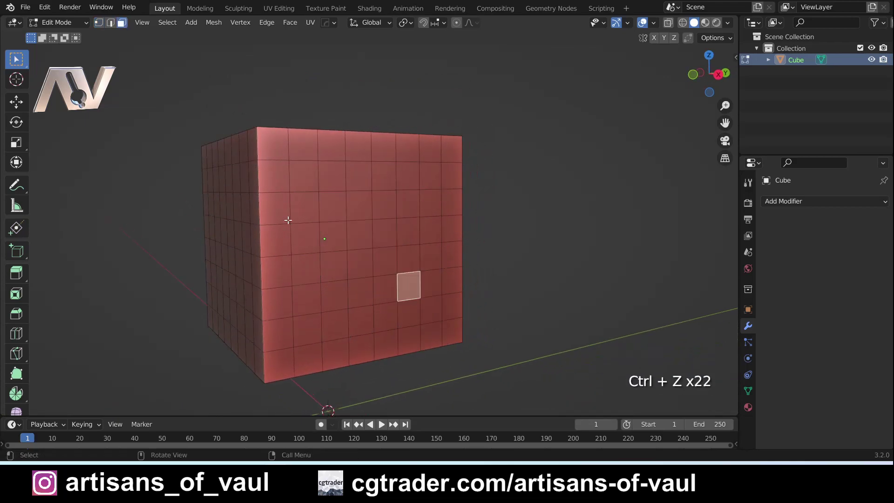
click(99, 23)
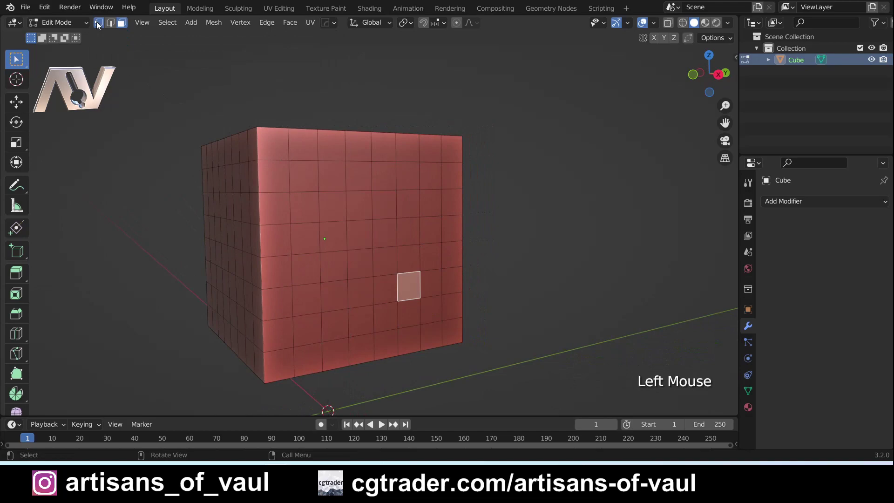
shift+click(111, 22)
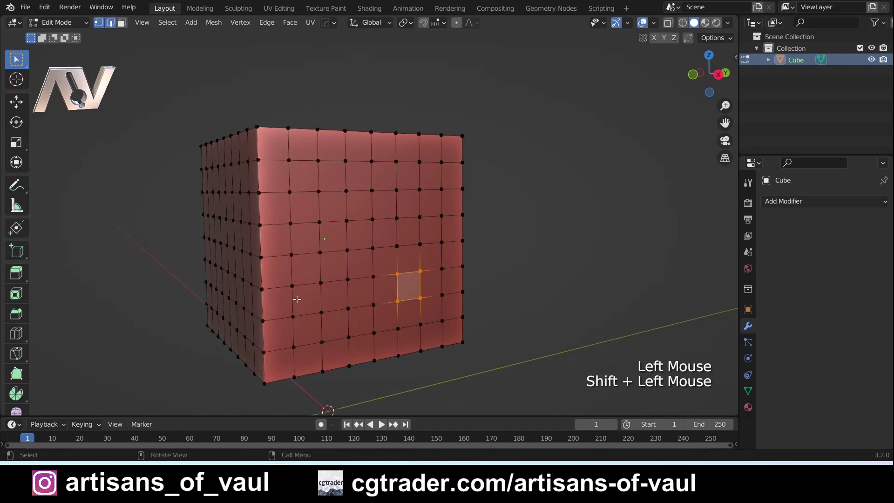
click(345, 264)
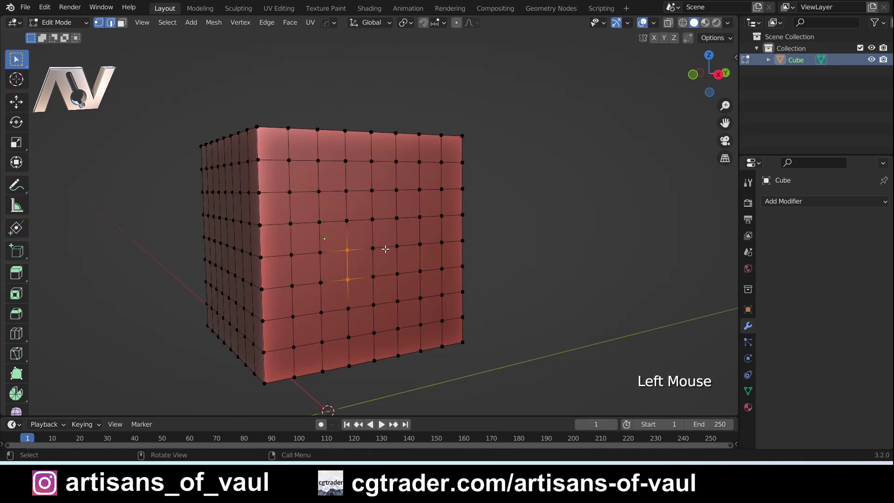
shift+click(396, 218)
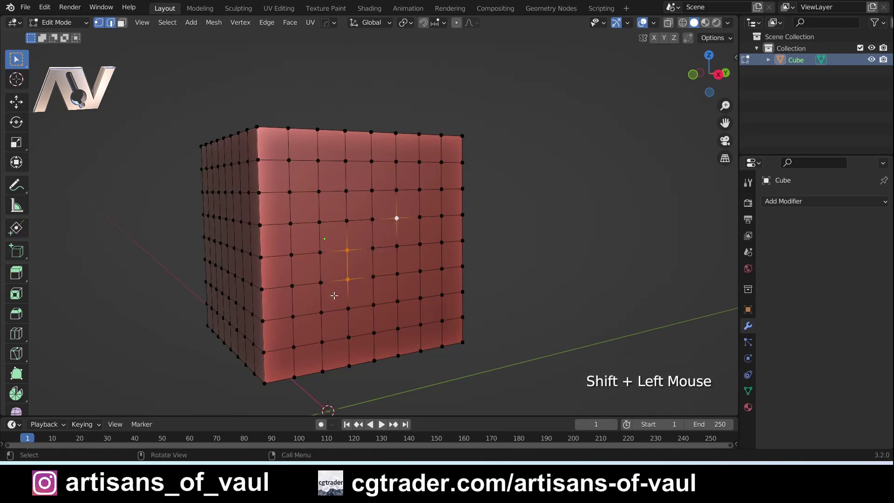
In vertex-only mode, pick the four corner vertices of one front square to select that face
click(99, 24)
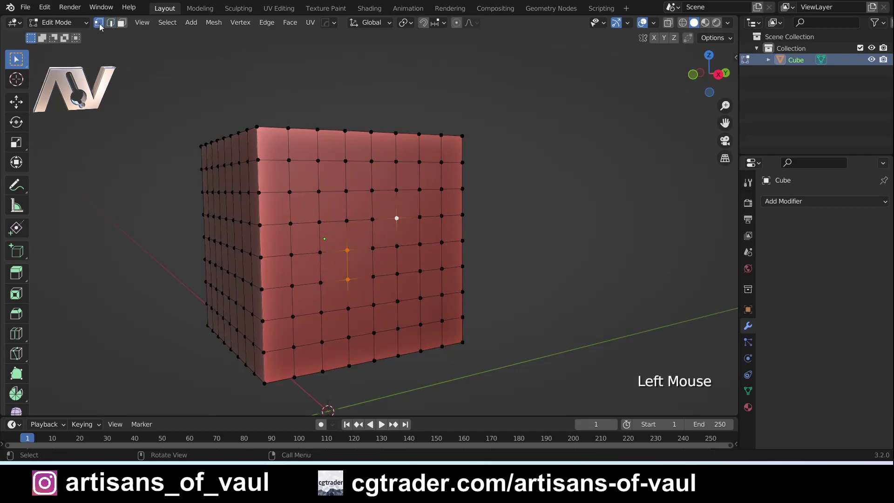
click(371, 251)
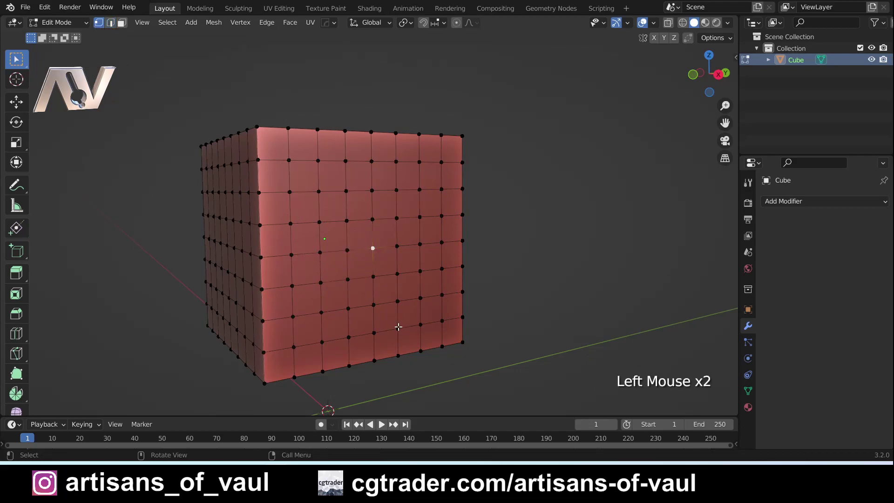
shift+click(373, 276)
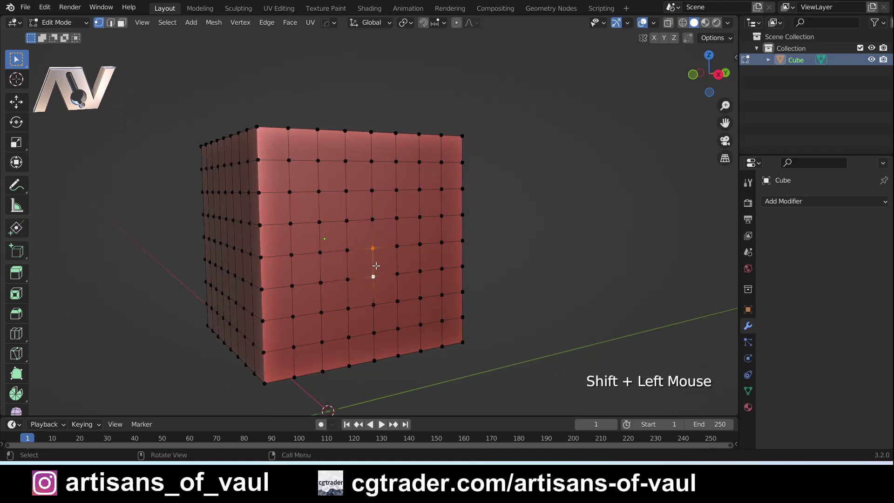
scroll(372, 272, up, 3)
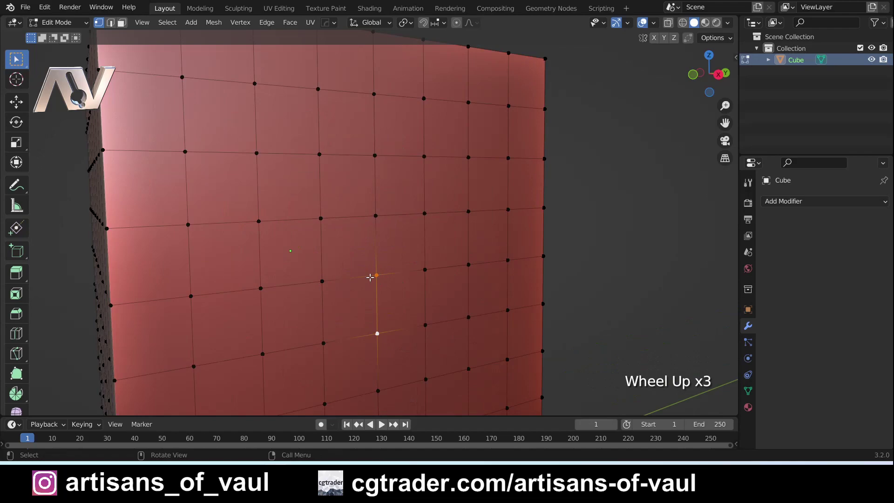
scroll(374, 287, down, 1)
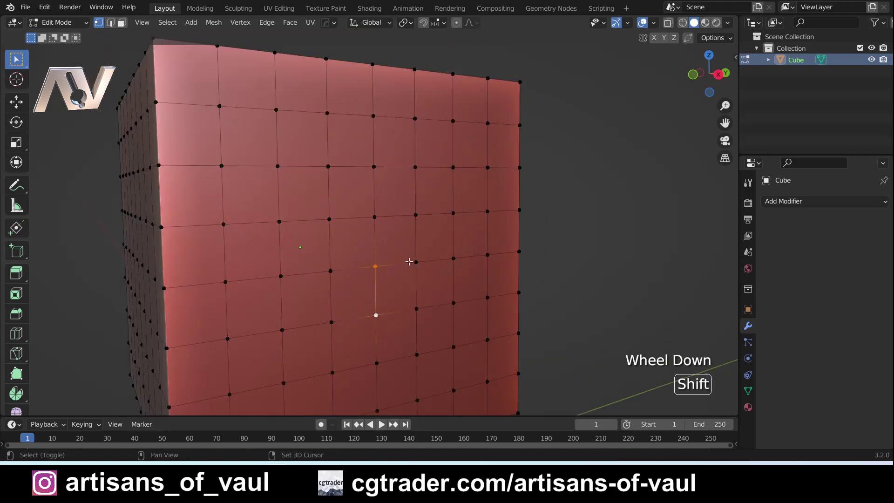
shift+click(416, 262)
shift+click(416, 308)
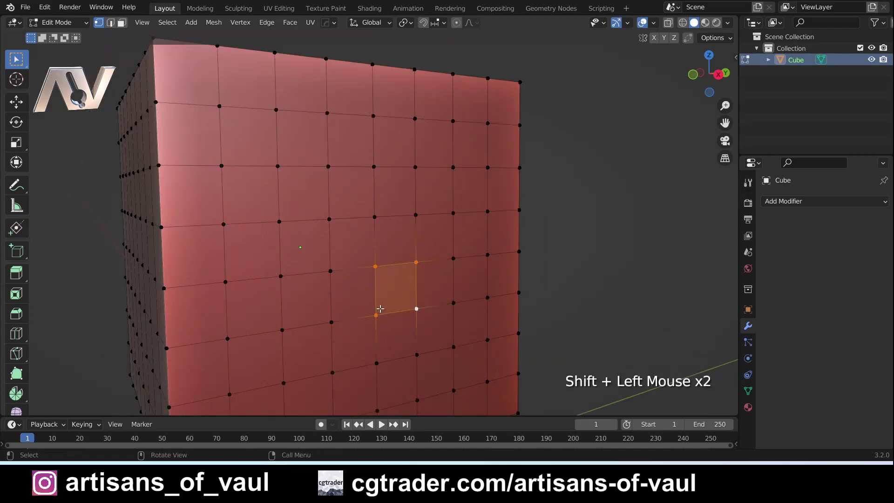
scroll(383, 290, down, 2)
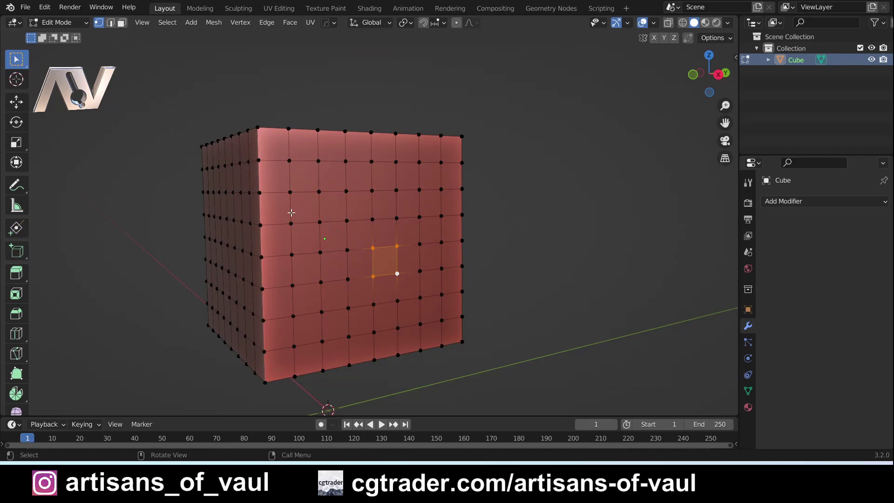
Enable edge and face select alongside vertex, then select a face, an edge and a vertex
shift+click(111, 24)
shift+click(122, 23)
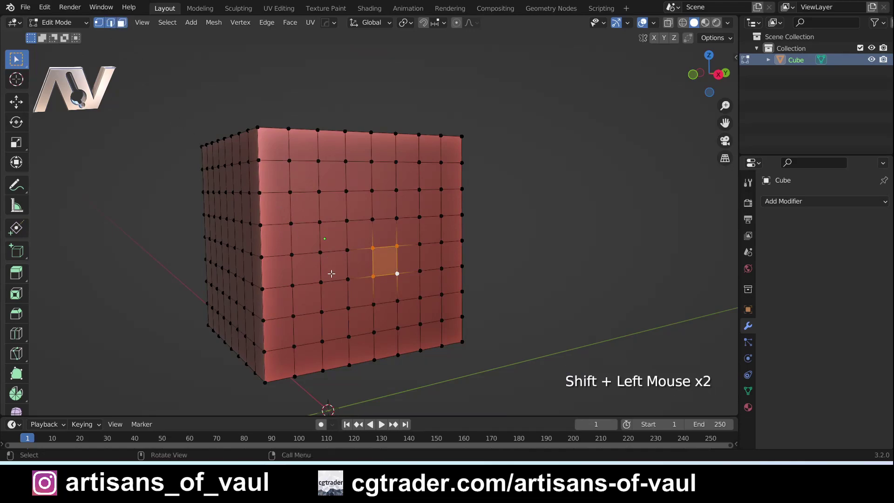
click(325, 208)
shift+click(396, 235)
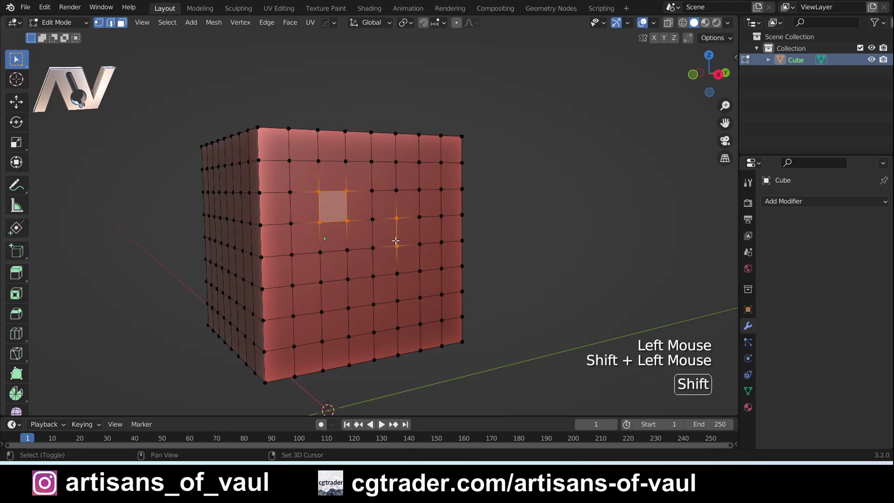
shift+click(348, 308)
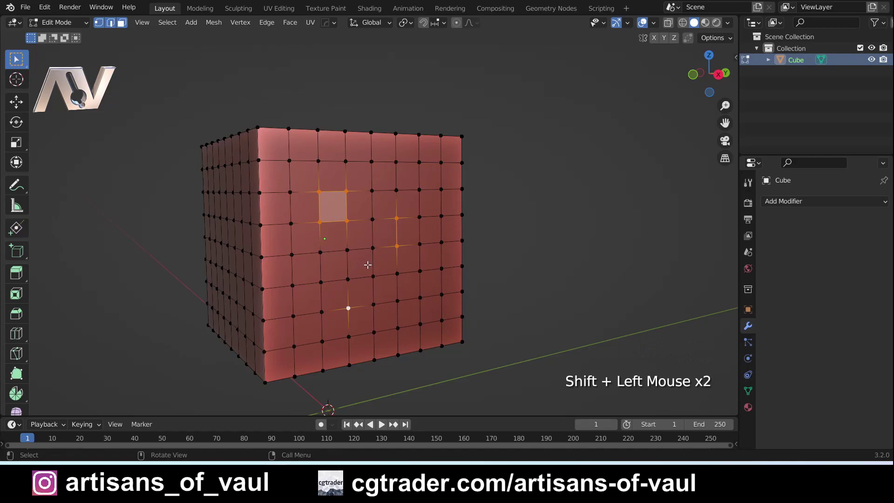
Move the mixed selection with G, then undo the move to flatten the surface
key(g)
click(464, 338)
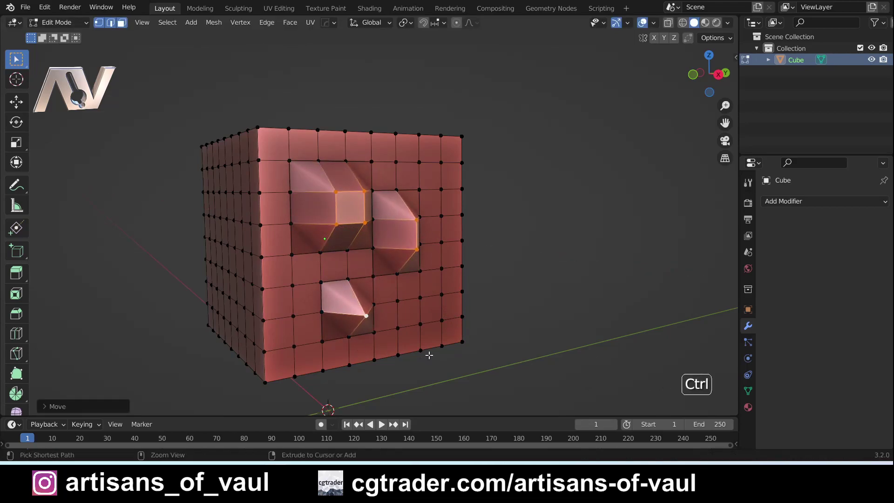
key(ctrl+z)
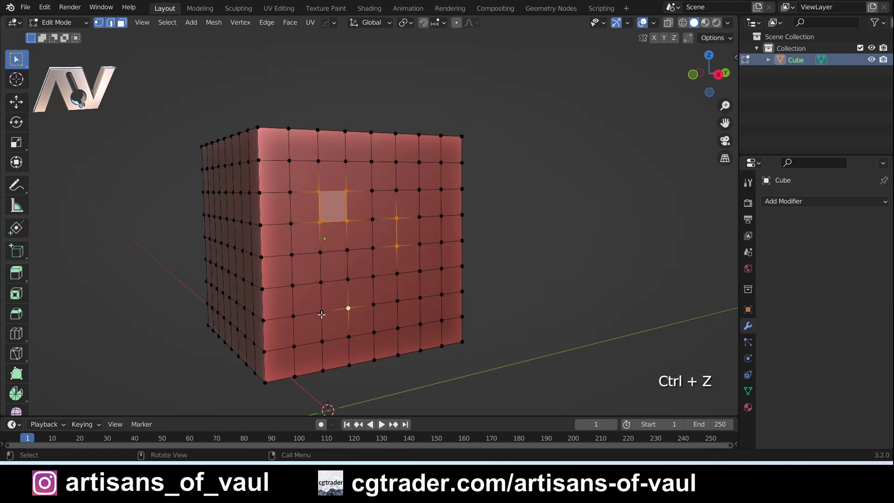
middle_drag(342, 290, 228, 138)
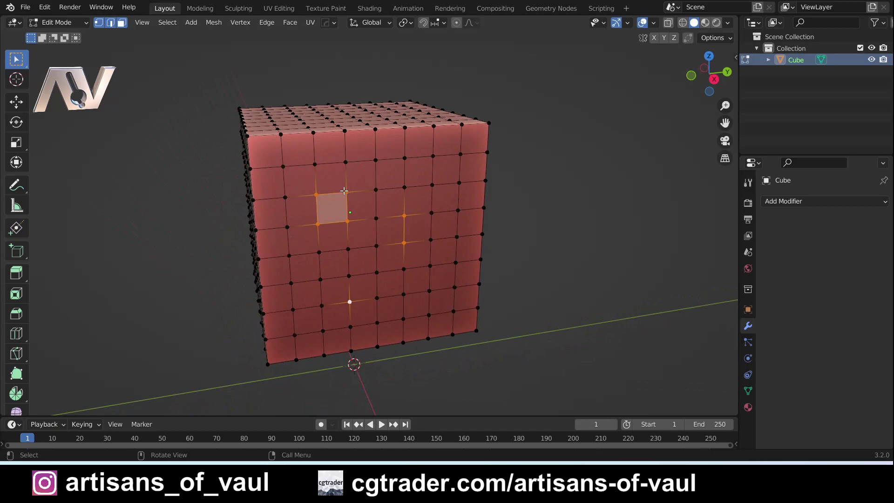
middle_drag(364, 256, 375, 238)
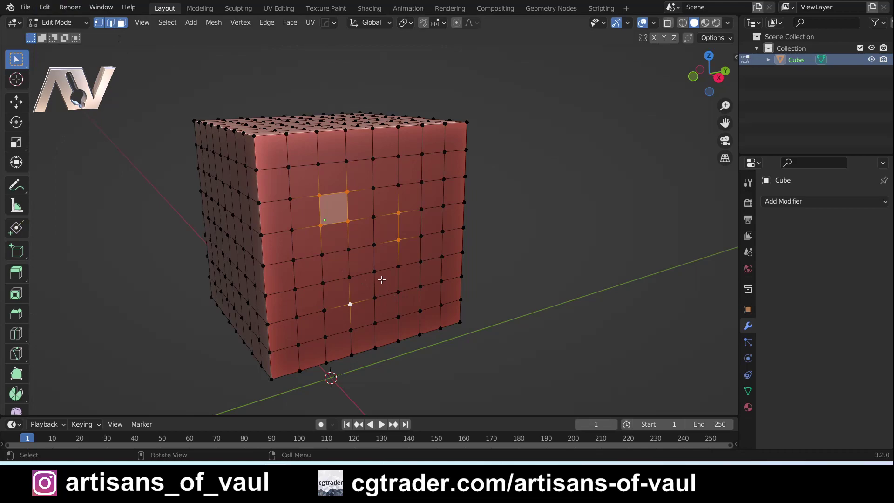
Select a horizontal face loop, add a vertical loop, then replace them with one short vertical edge
key(alt)
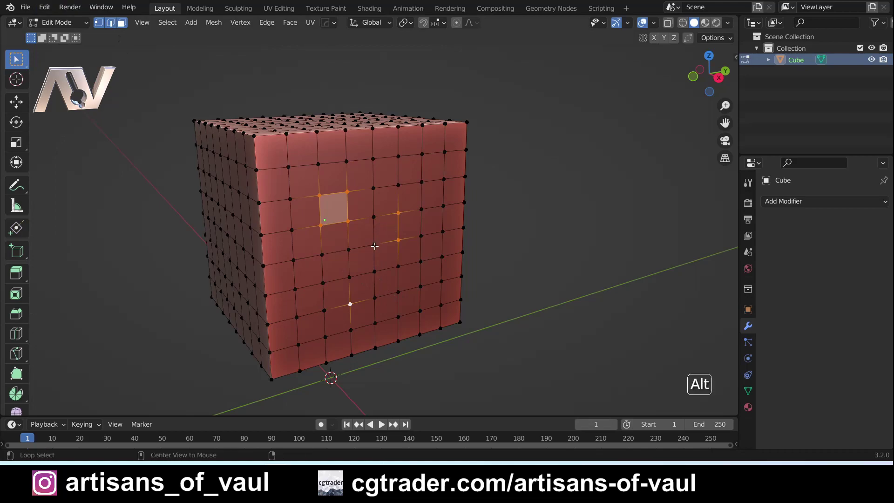
alt+click(372, 271)
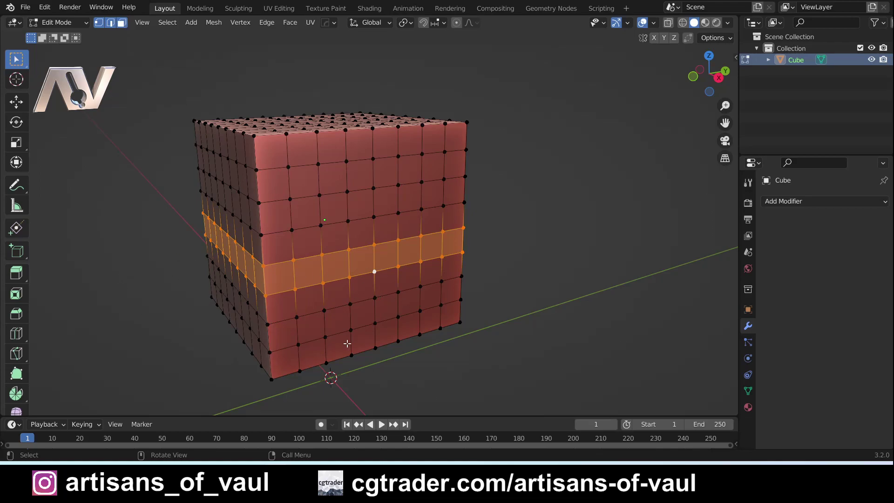
key(shift+alt)
alt+shift+click(364, 221)
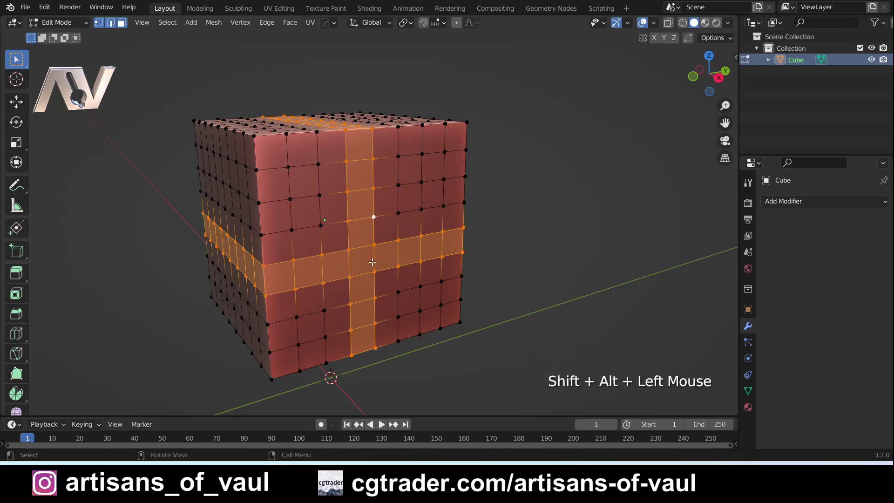
click(375, 262)
scroll(366, 277, up, 2)
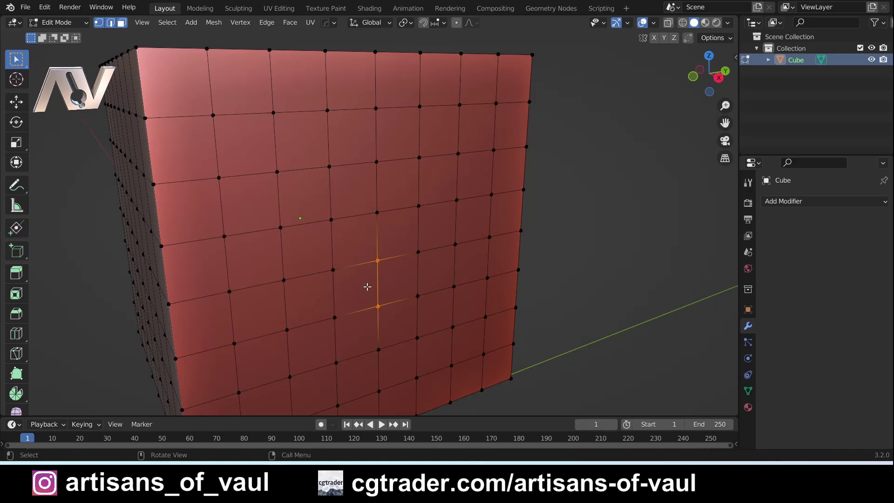
Alt-select a vertical edge loop on the front and Shift+Alt-add a crossing horizontal edge loop
key(alt)
alt+click(371, 284)
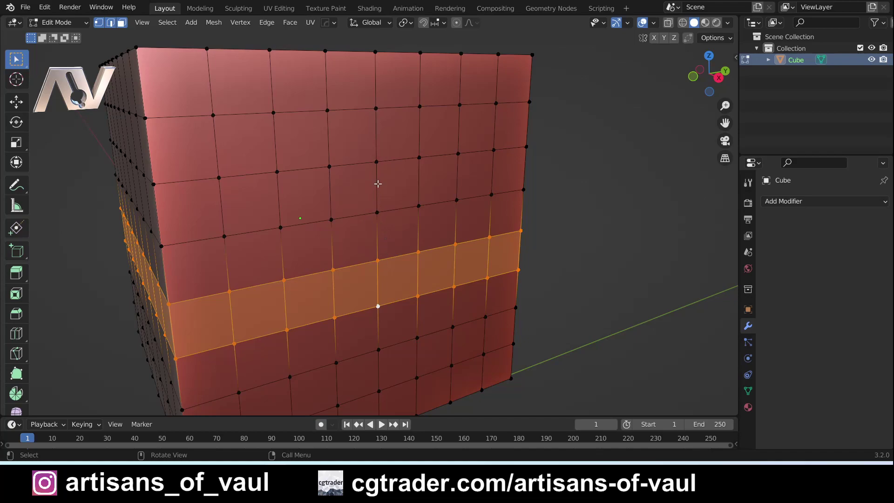
alt+click(376, 187)
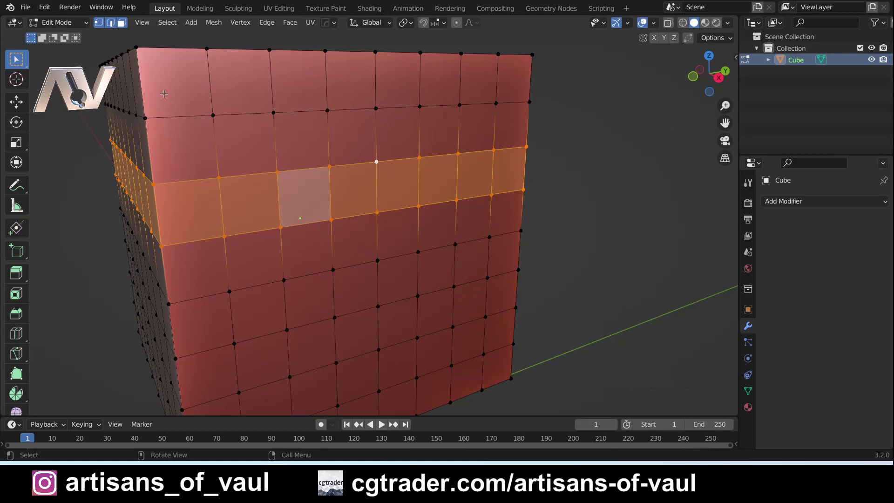
shift+click(391, 355)
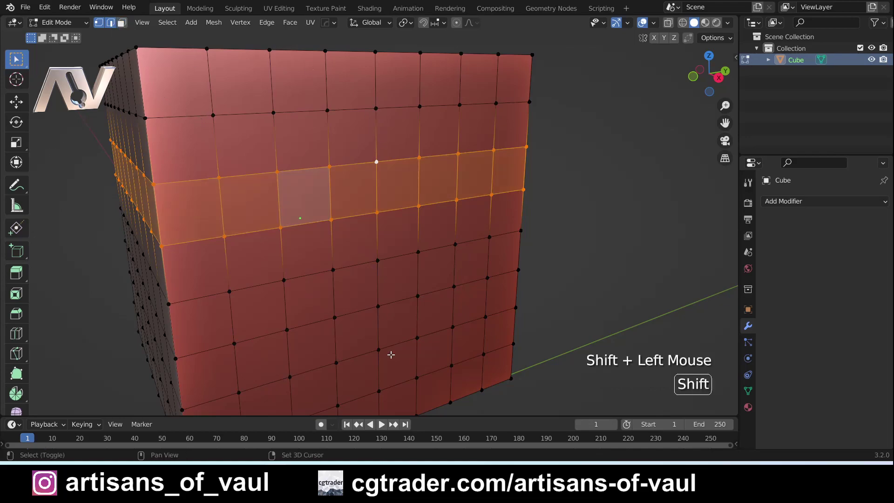
alt+click(378, 287)
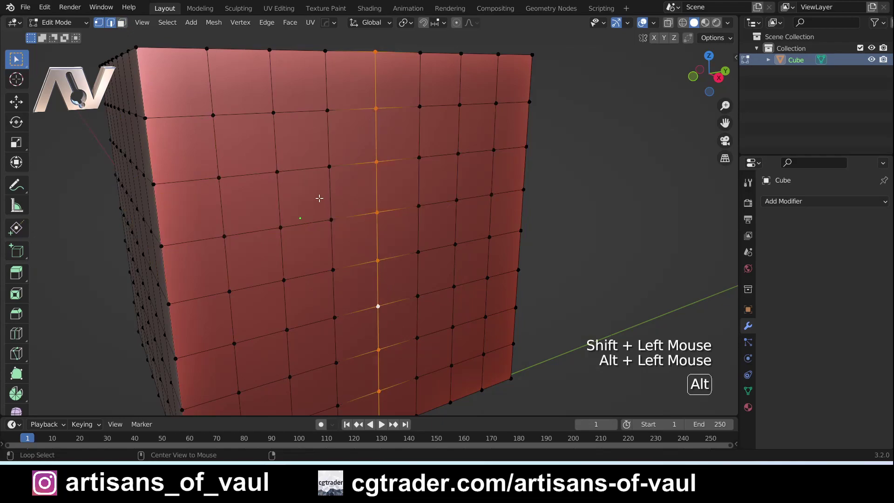
alt+shift+click(329, 218)
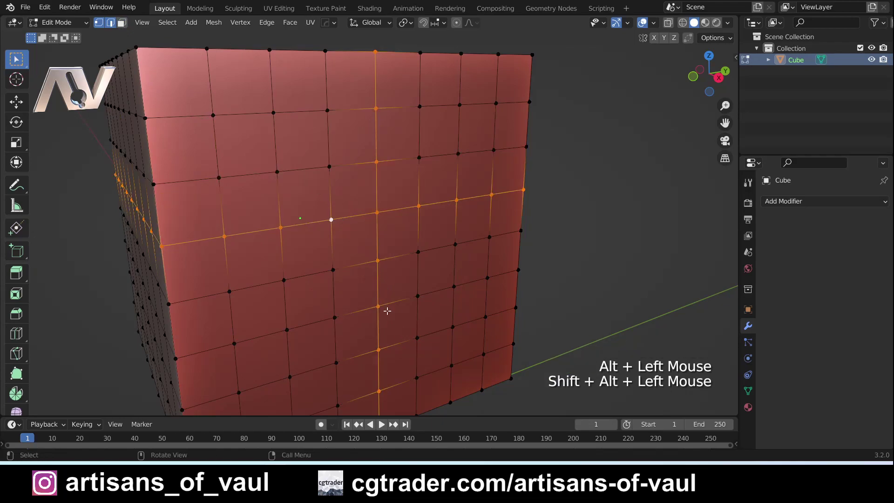
scroll(384, 306, down, 2)
middle_drag(305, 233, 308, 266)
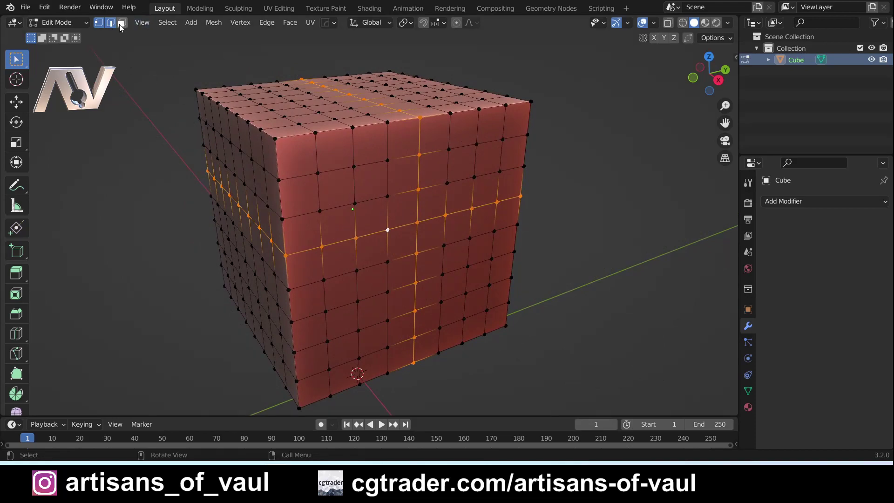
Enable face select mode alongside vertex and edge, then add a horizontal face loop near the cube's top
shift+click(122, 22)
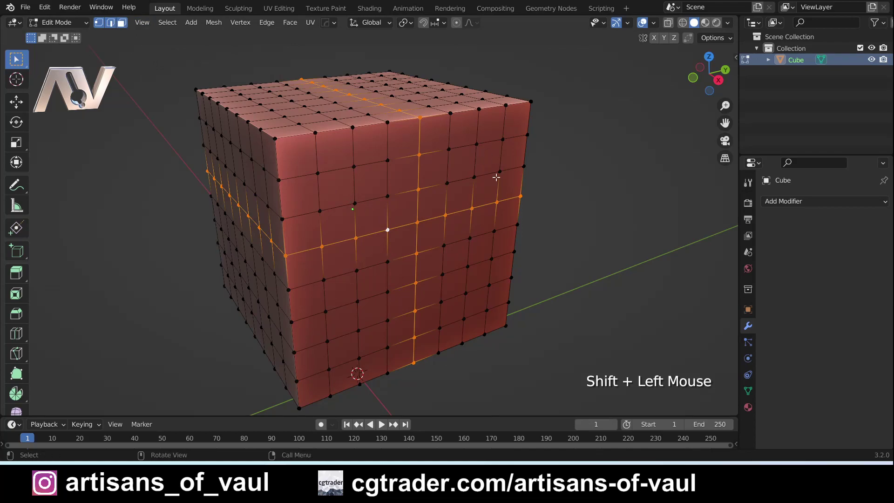
alt+shift+click(353, 189)
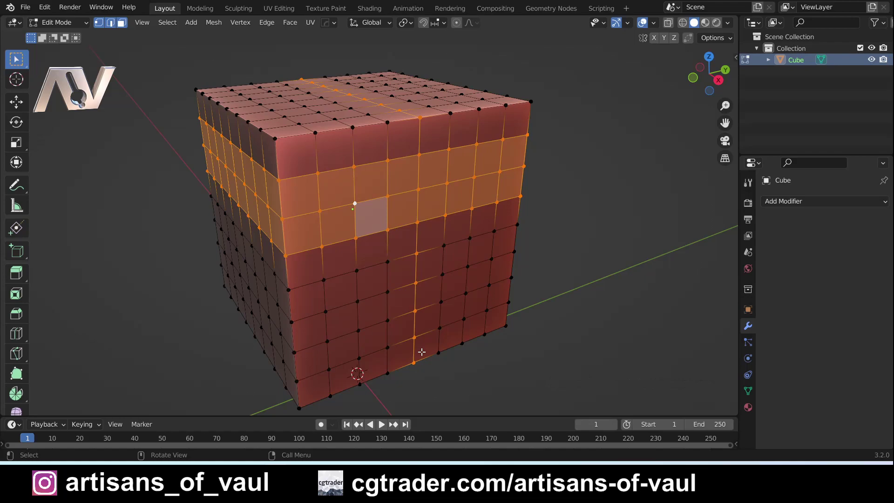
Switch to vertex-only select mode, keeping the upper band and crossing loops selected
key(1)
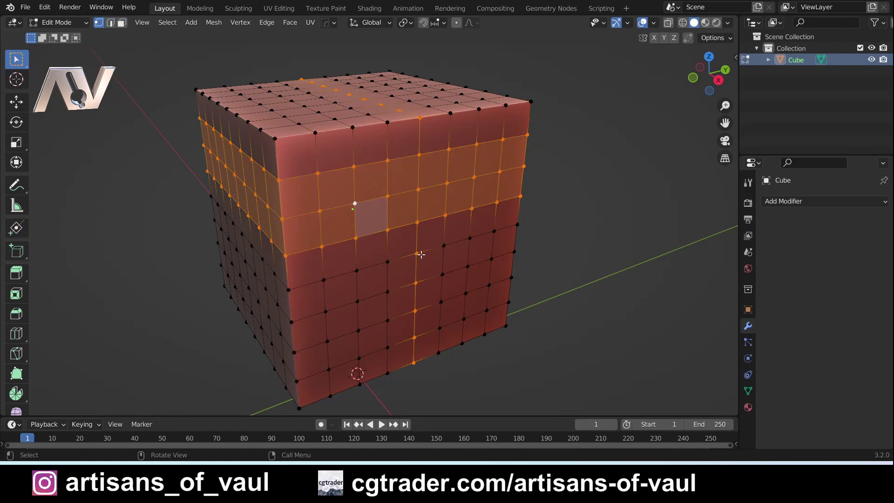